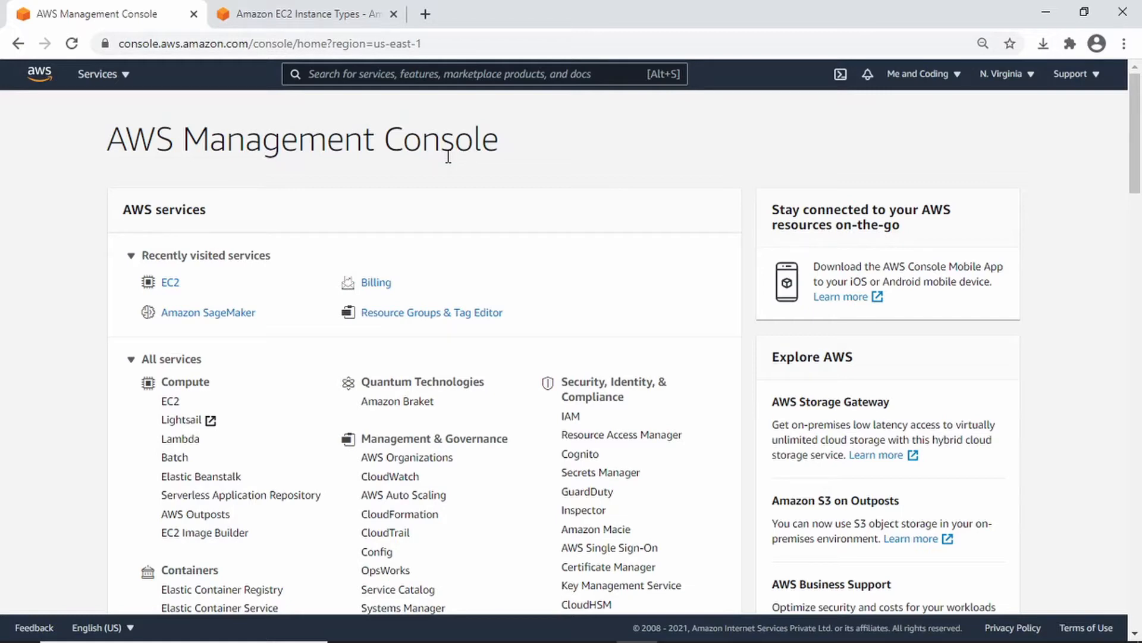
- Check the available regions, keep N. Virginia, and start launching a new instance from the EC2 service
click(1003, 76)
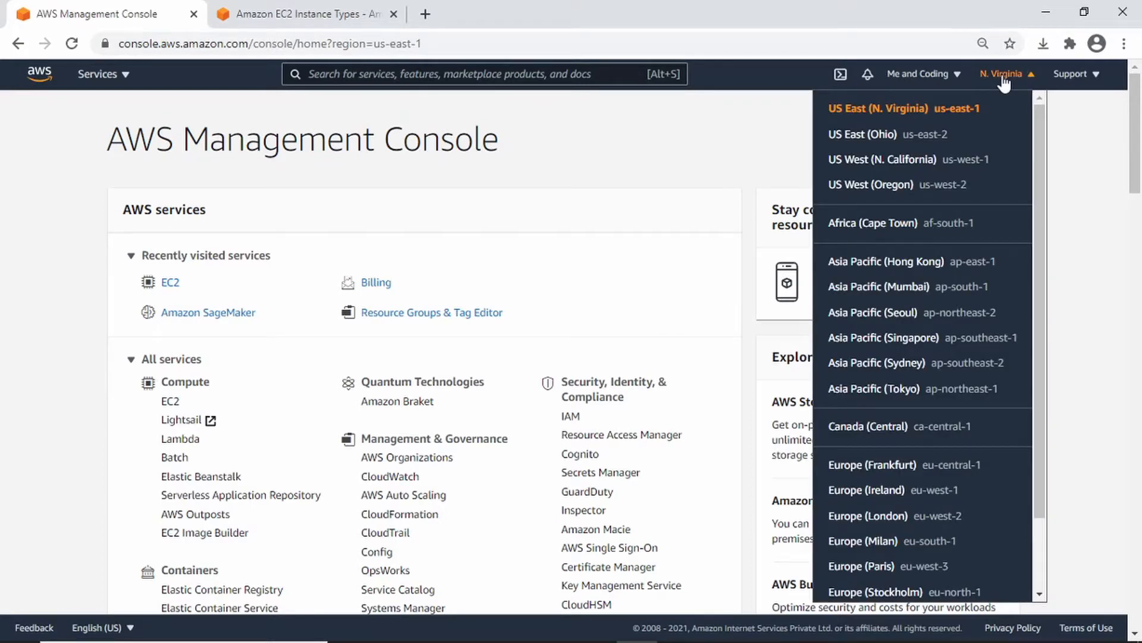
click(615, 133)
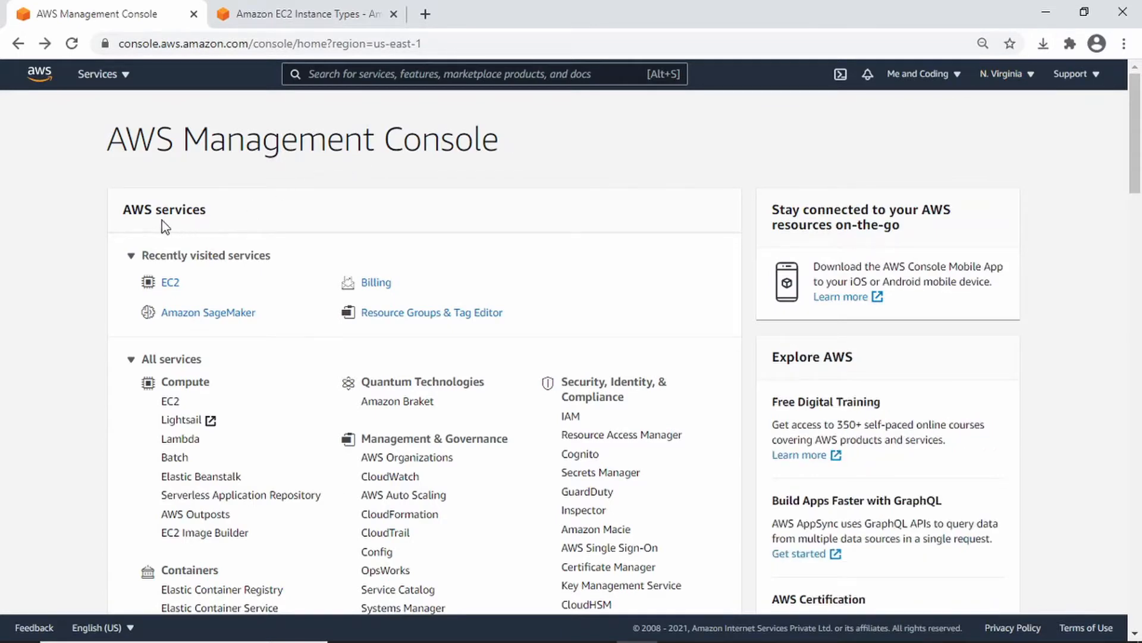
click(170, 283)
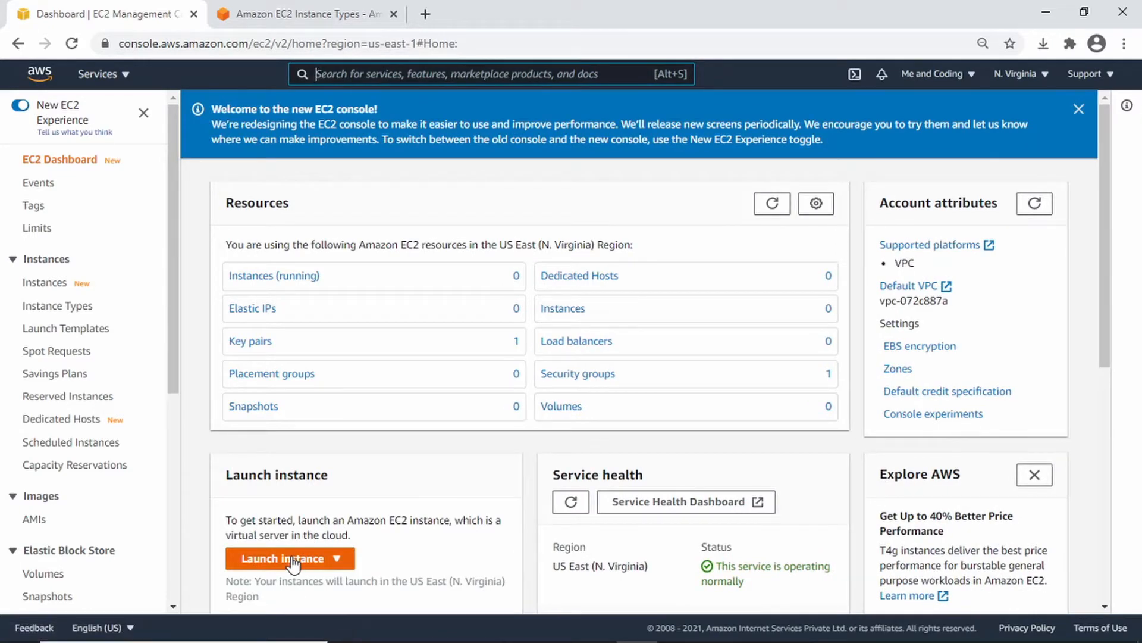
click(293, 562)
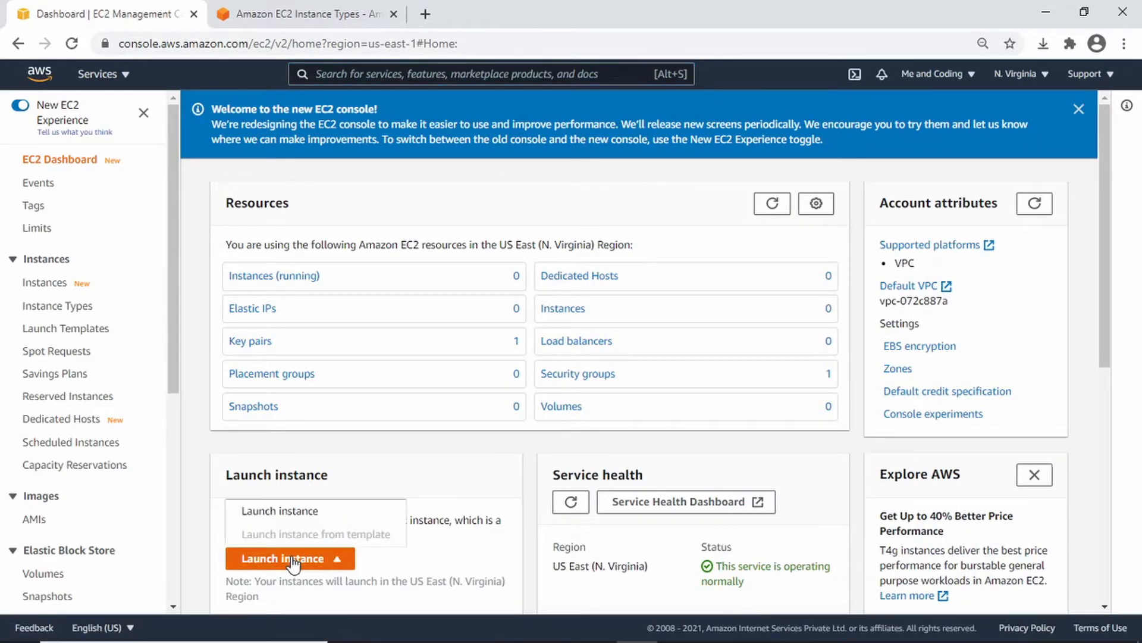
click(280, 512)
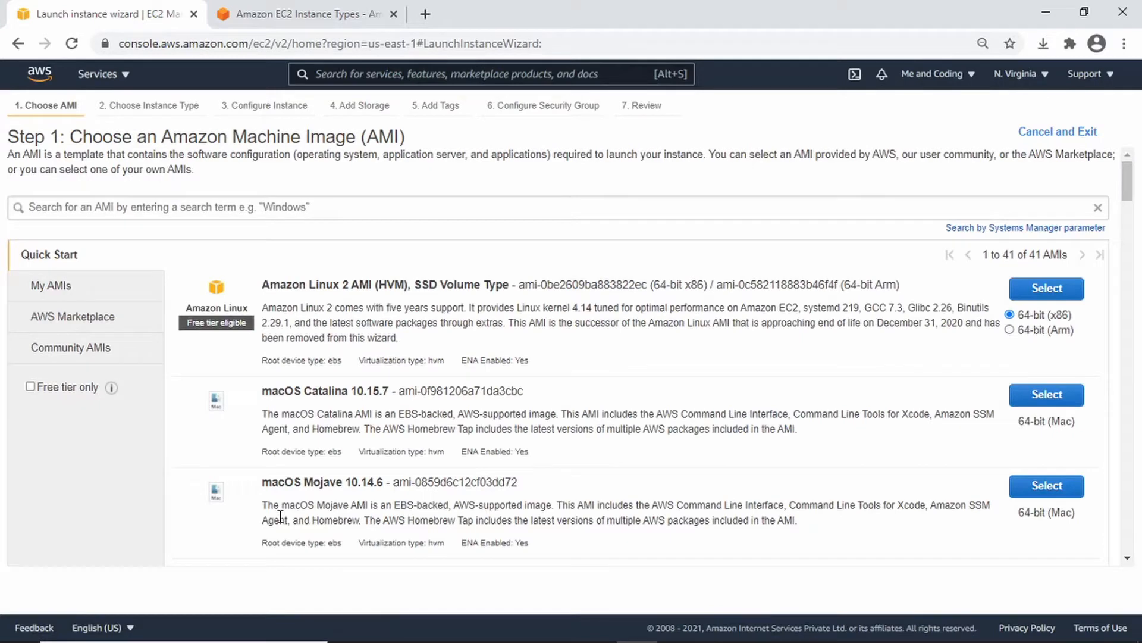
- Search the Amazon Machine Images for 2019
click(366, 214)
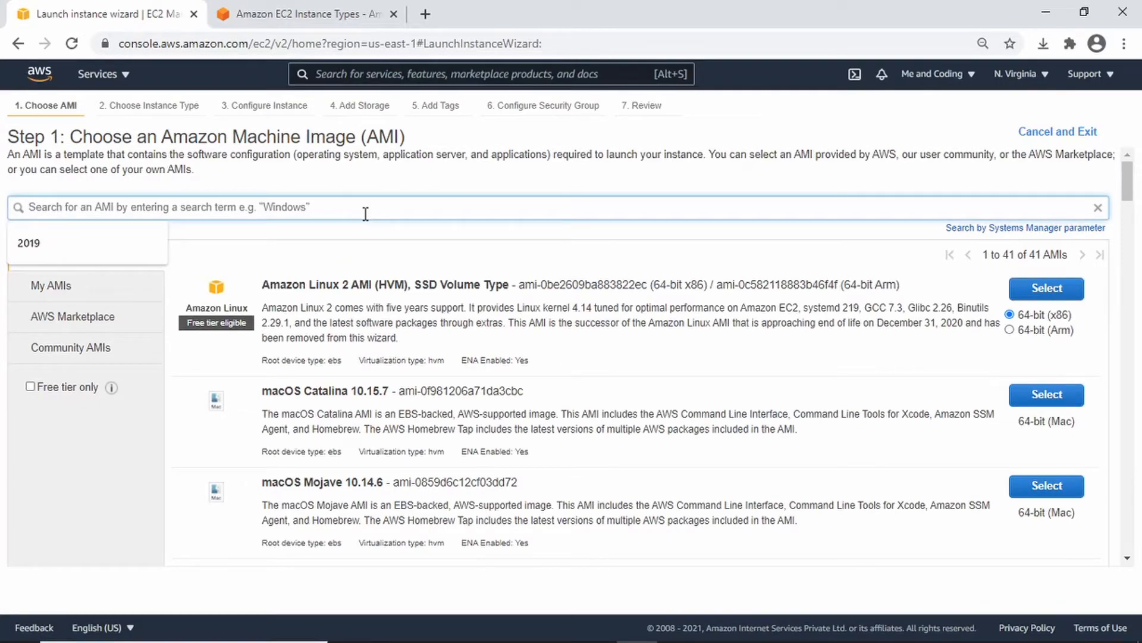
text(19)
key(BackSpace)
text(92)
key(BackSpace)
key(BackSpace)
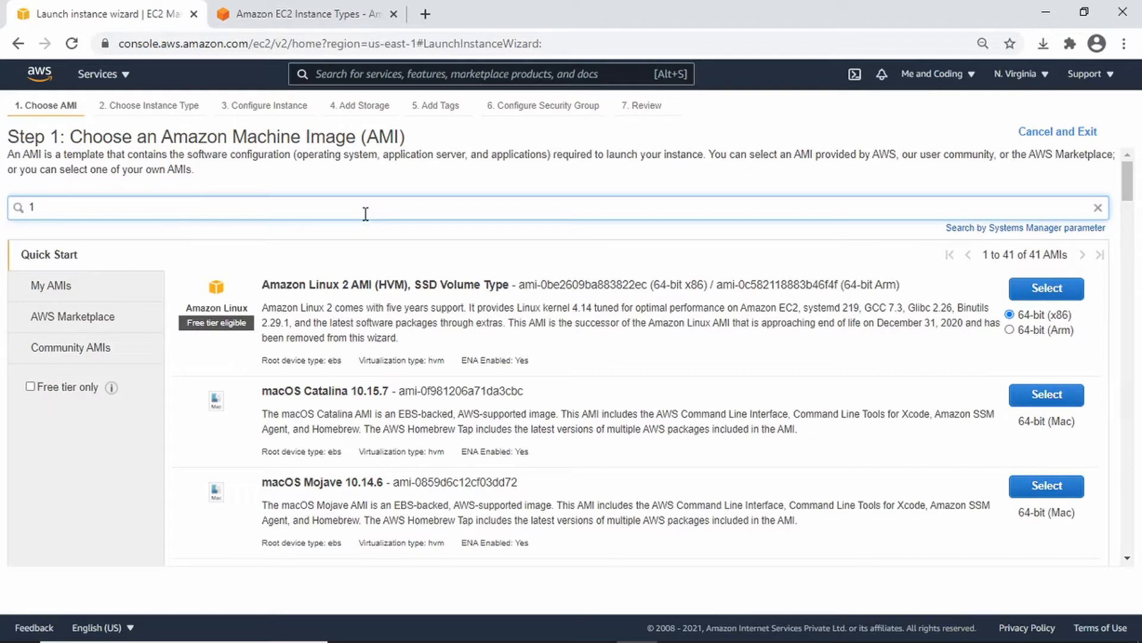
key(BackSpace)
text(2019)
key(Return)
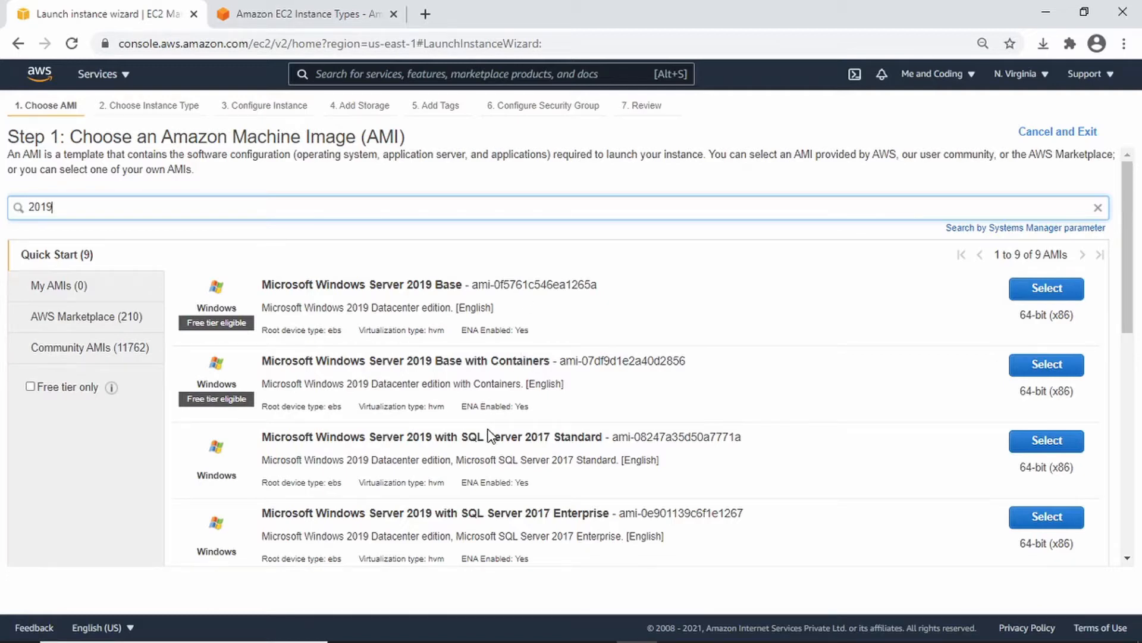
- Look through the matching images and select Microsoft Windows Server 2019 Base as the AMI
scroll(488, 436, down, 1)
scroll(488, 436, down, 3)
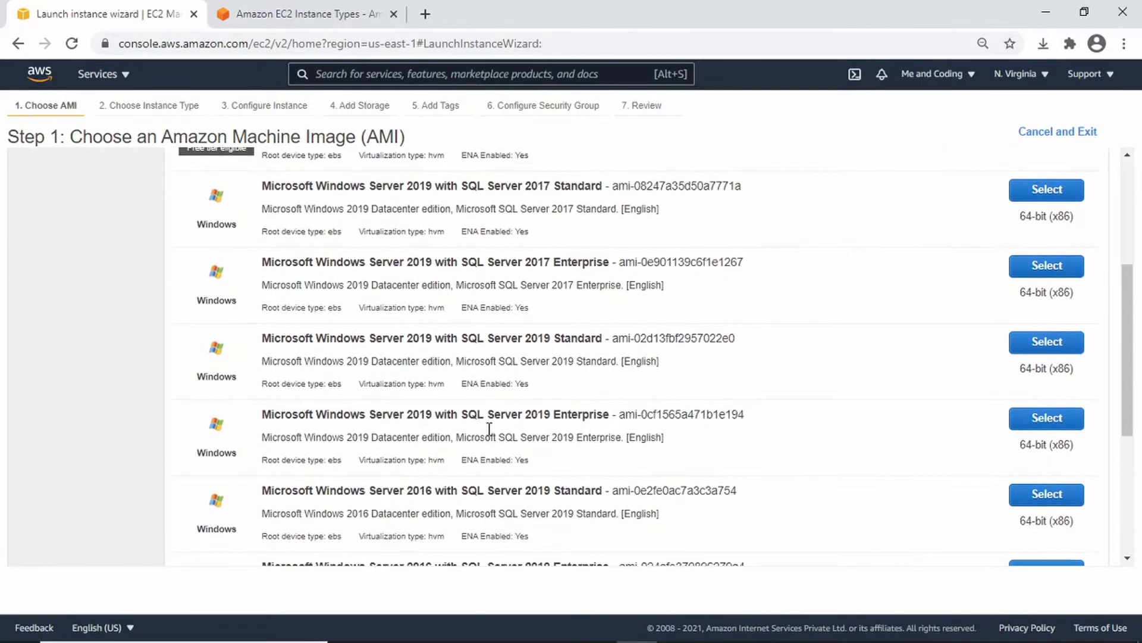
scroll(488, 436, up, 4)
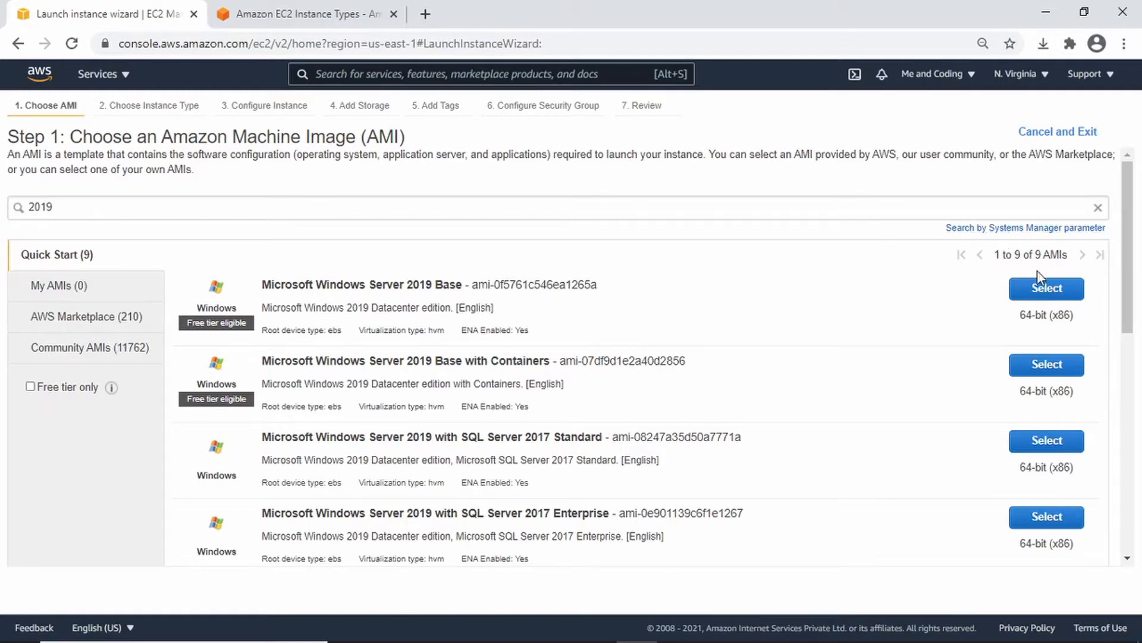
click(1038, 289)
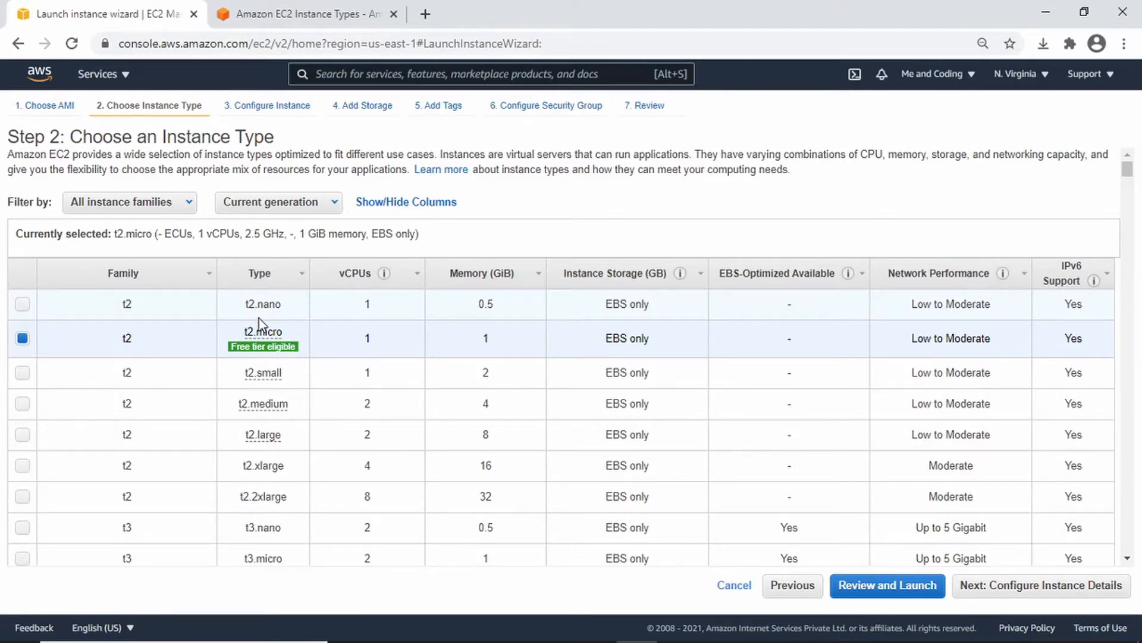
- Consult the Amazon EC2 Instance Types page, keep t2.micro as the instance type, and proceed to the instance details
click(301, 14)
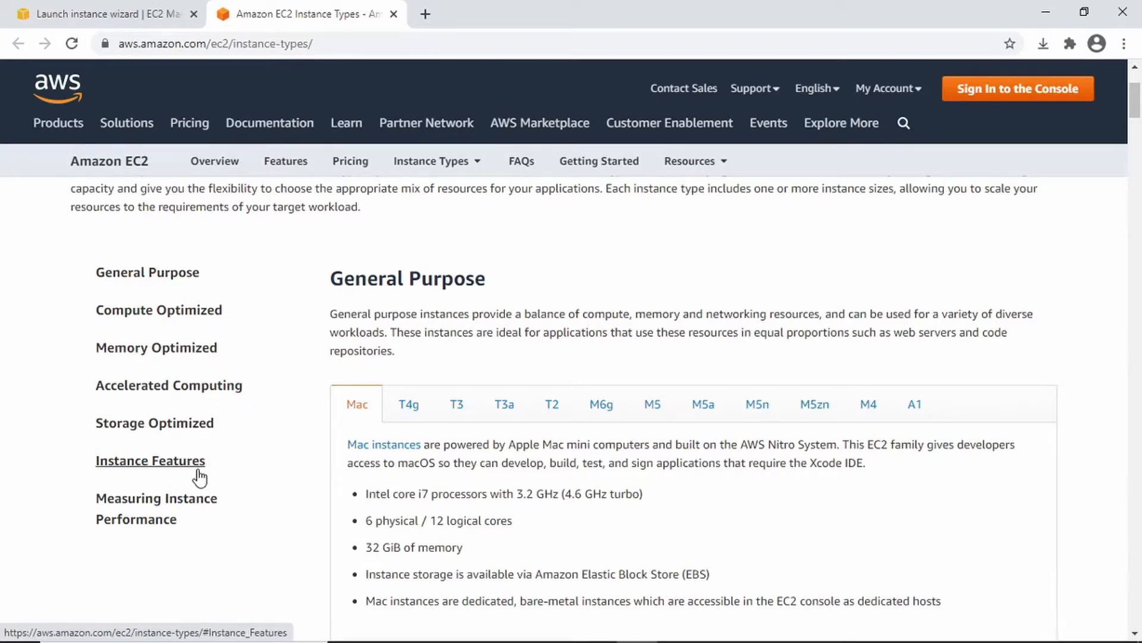
click(65, 13)
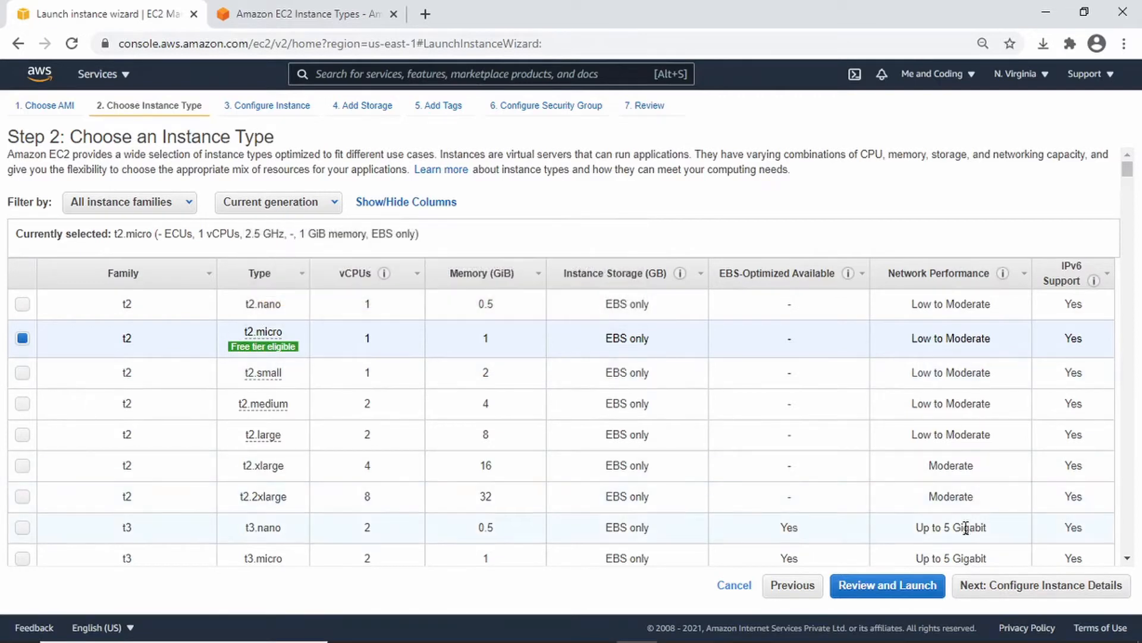
click(1034, 585)
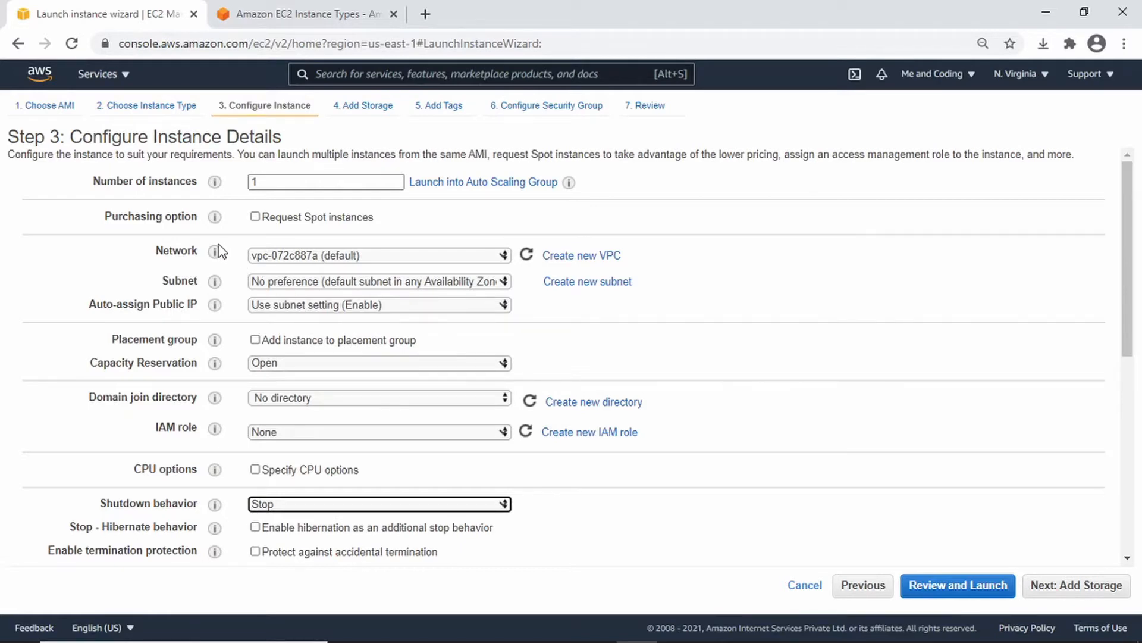
- Examine the instance detail options, including capacity reservation, shutdown behavior, monitoring, tenancy and advanced details
mouse_move(217, 249)
mouse_move(219, 221)
click(264, 363)
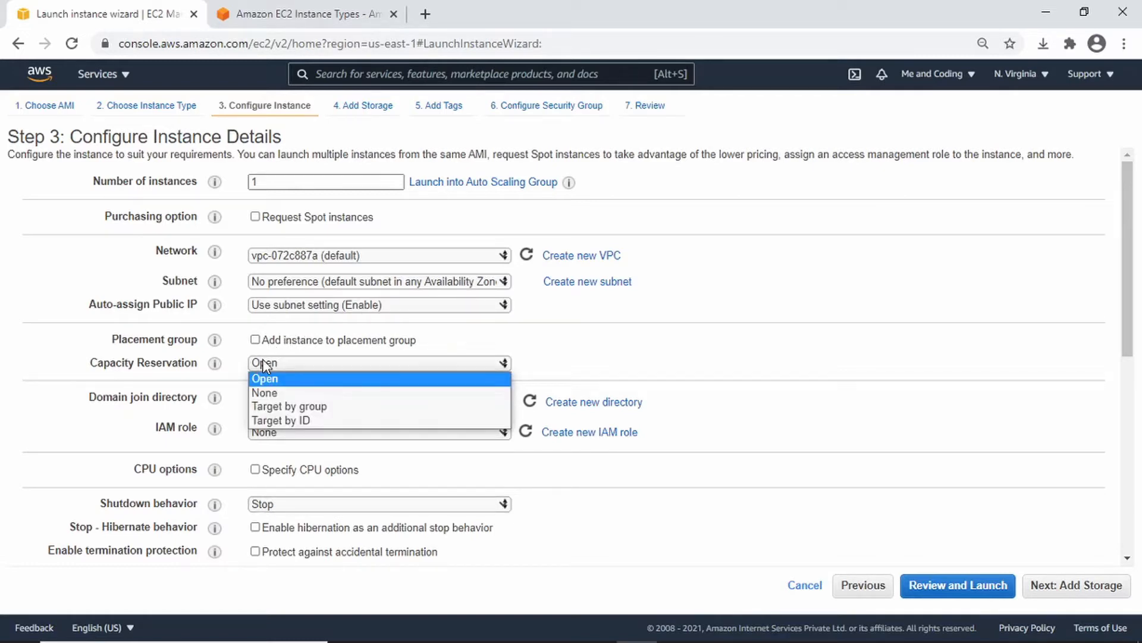
click(263, 359)
scroll(179, 393, down, 2)
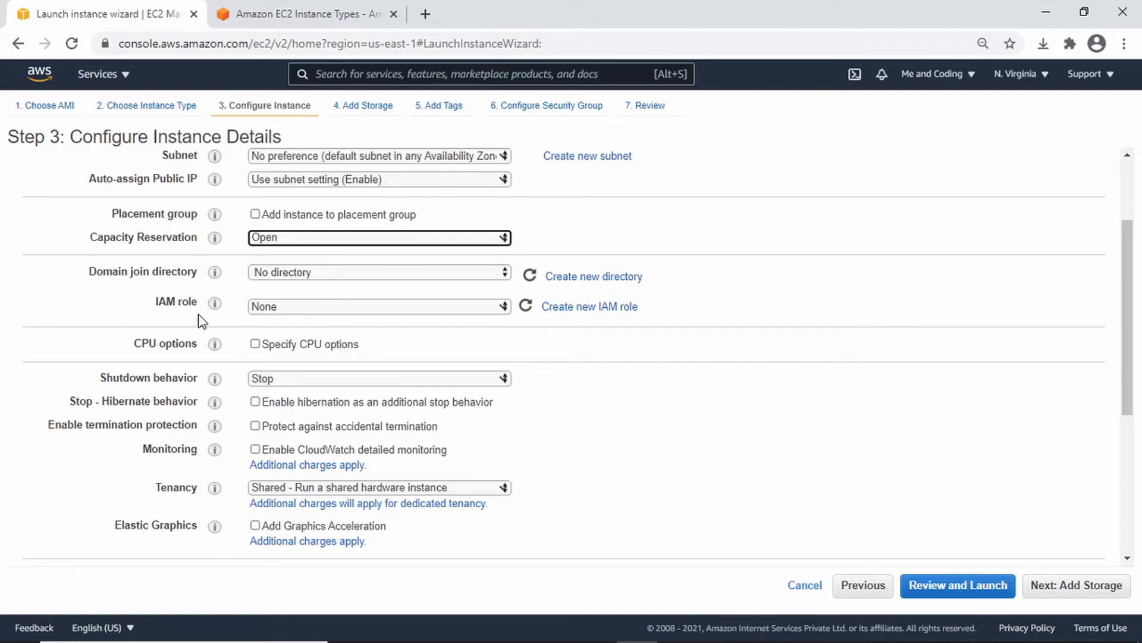
scroll(225, 366, down, 2)
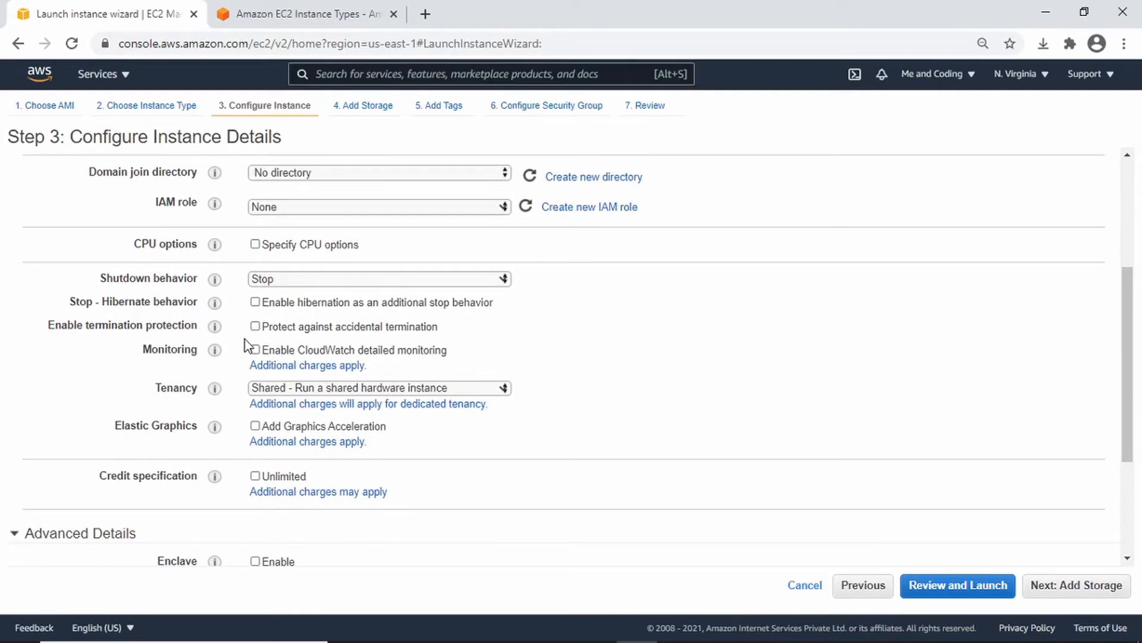
click(364, 280)
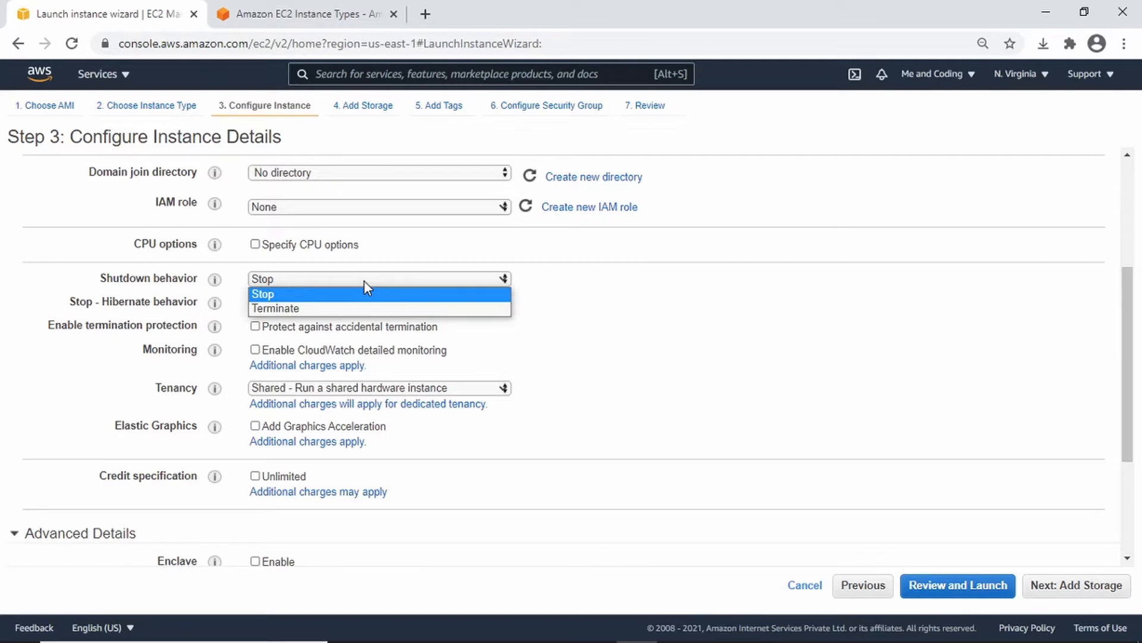
click(364, 280)
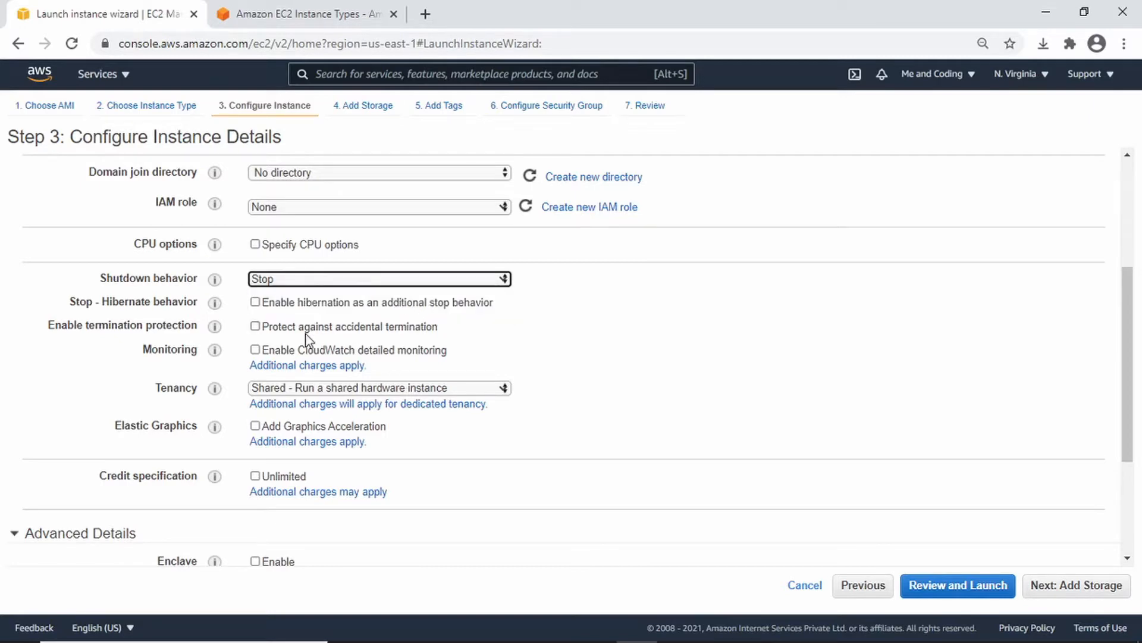
mouse_move(214, 350)
scroll(212, 350, down, 1)
scroll(216, 354, down, 1)
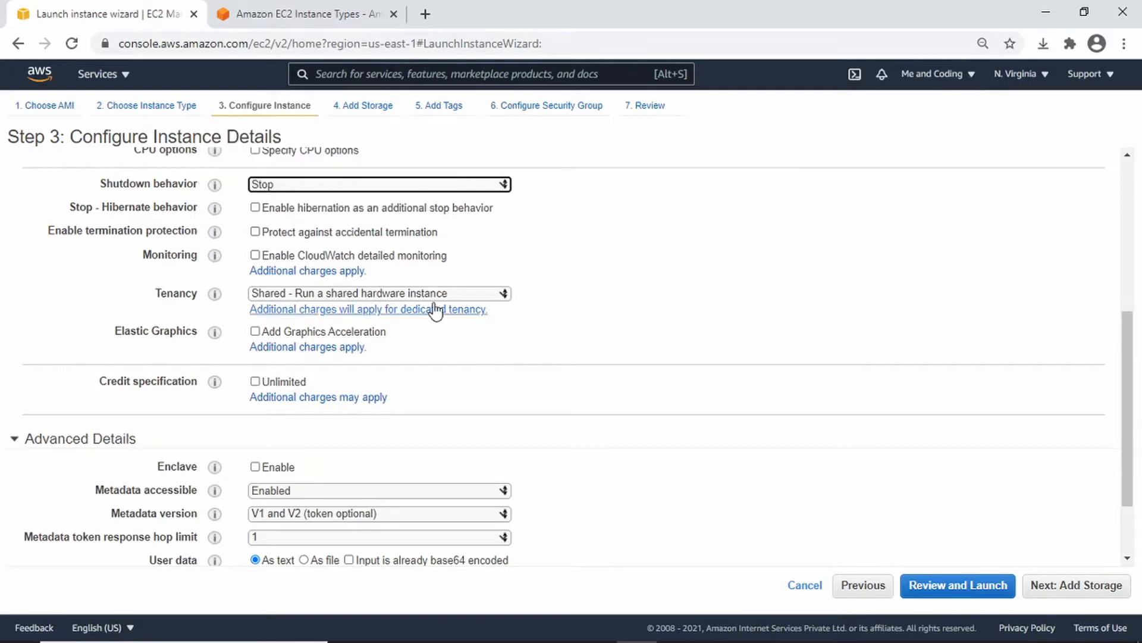
scroll(427, 356, down, 1)
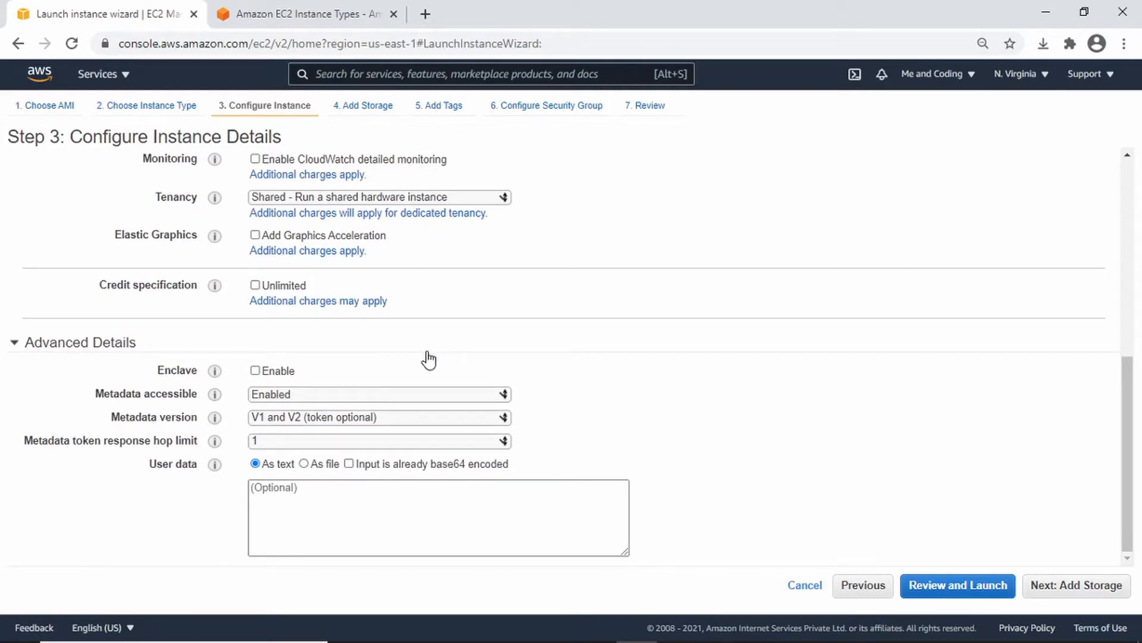
- Accept the default instance details and root volume storage settings, and proceed to the tags
click(1076, 585)
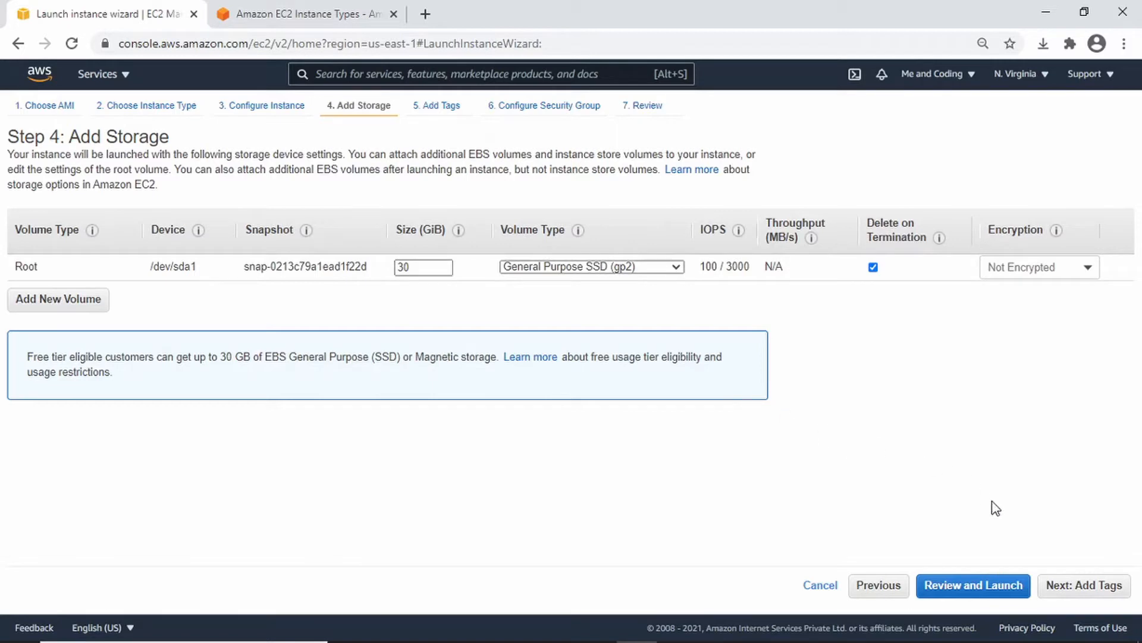
double_click(1078, 573)
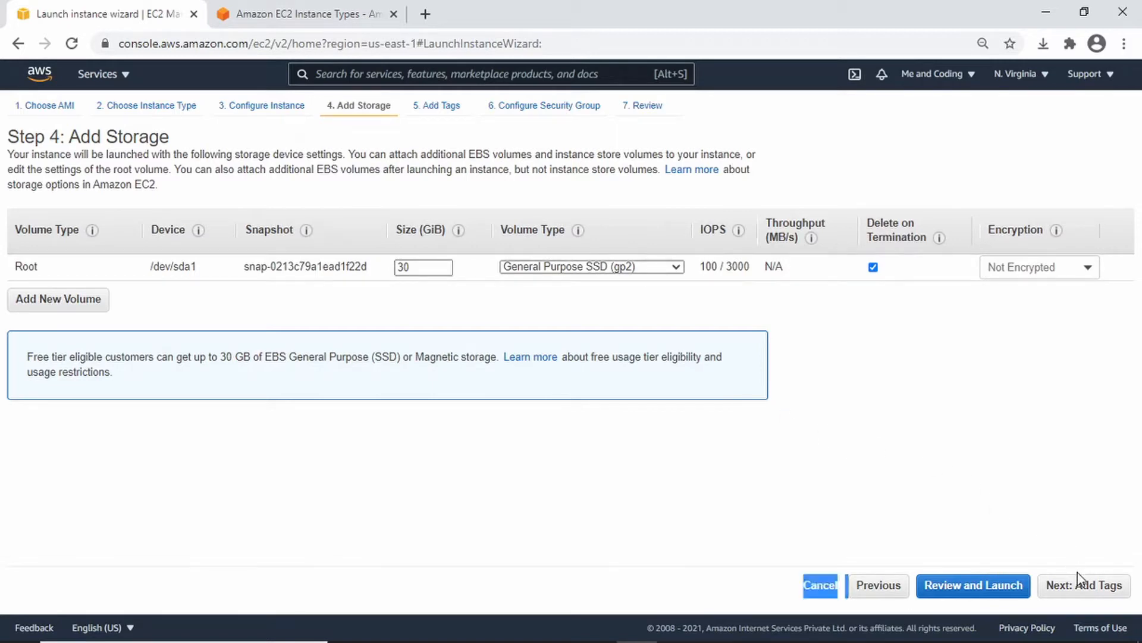
click(1084, 586)
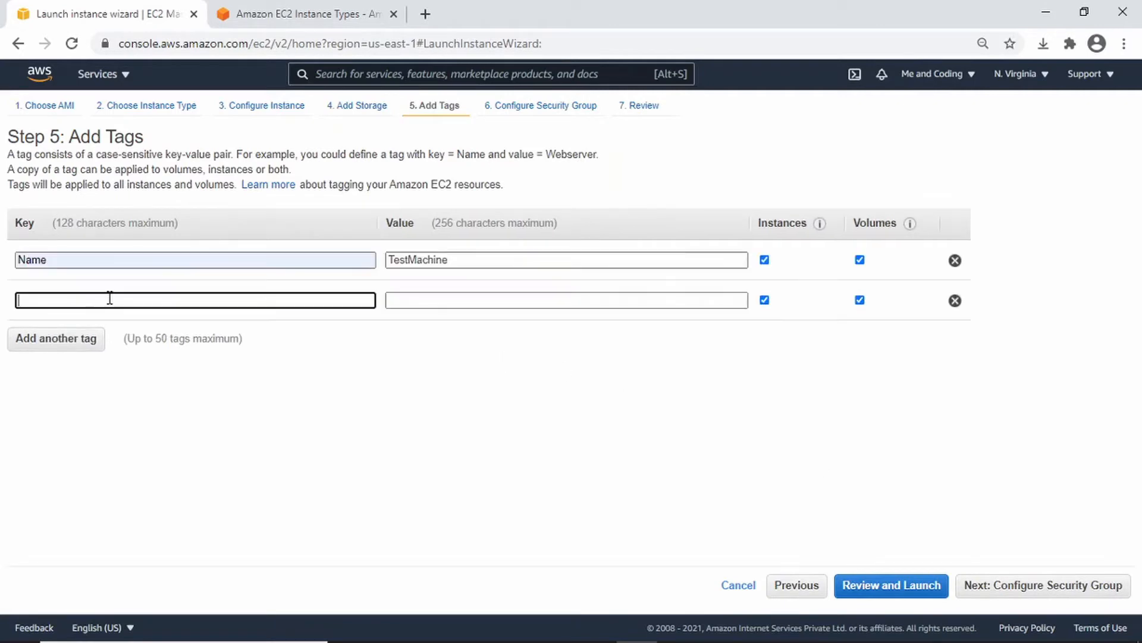
- Fill in the second tag with key CostCenter and value MyCostCenter, and proceed to the security group configuration
click(109, 298)
text(CostCenter)
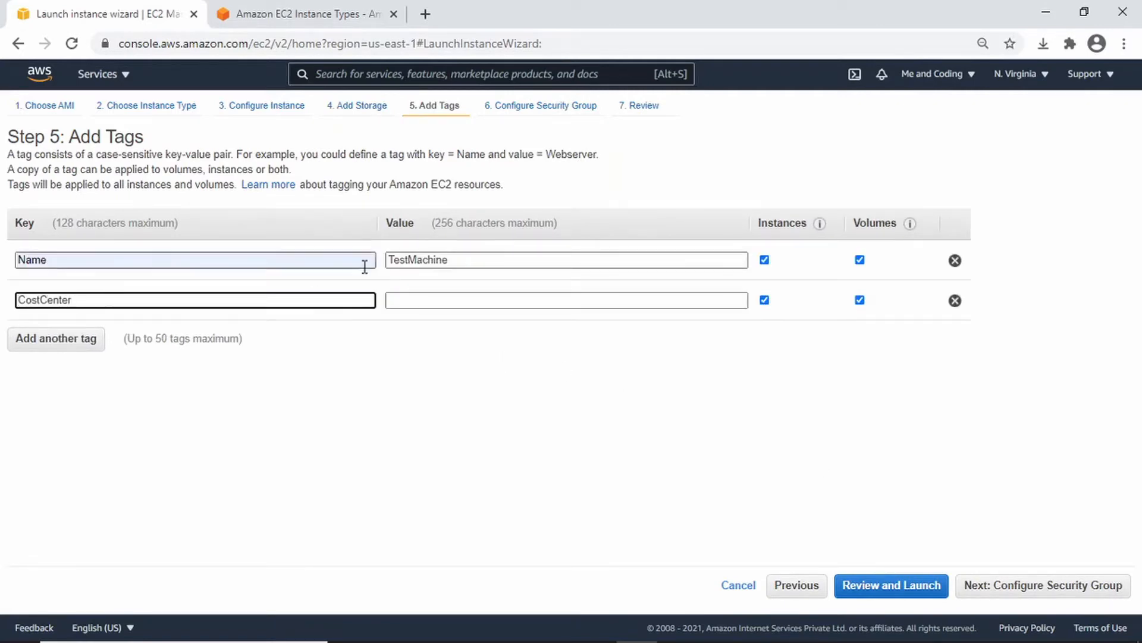
click(468, 297)
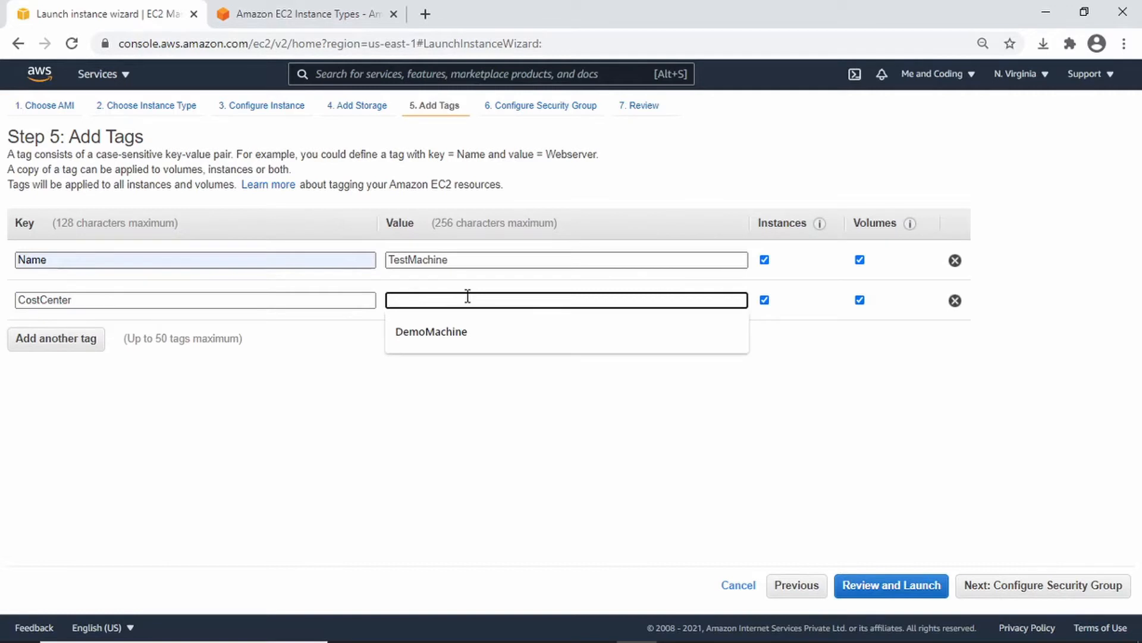
text(M)
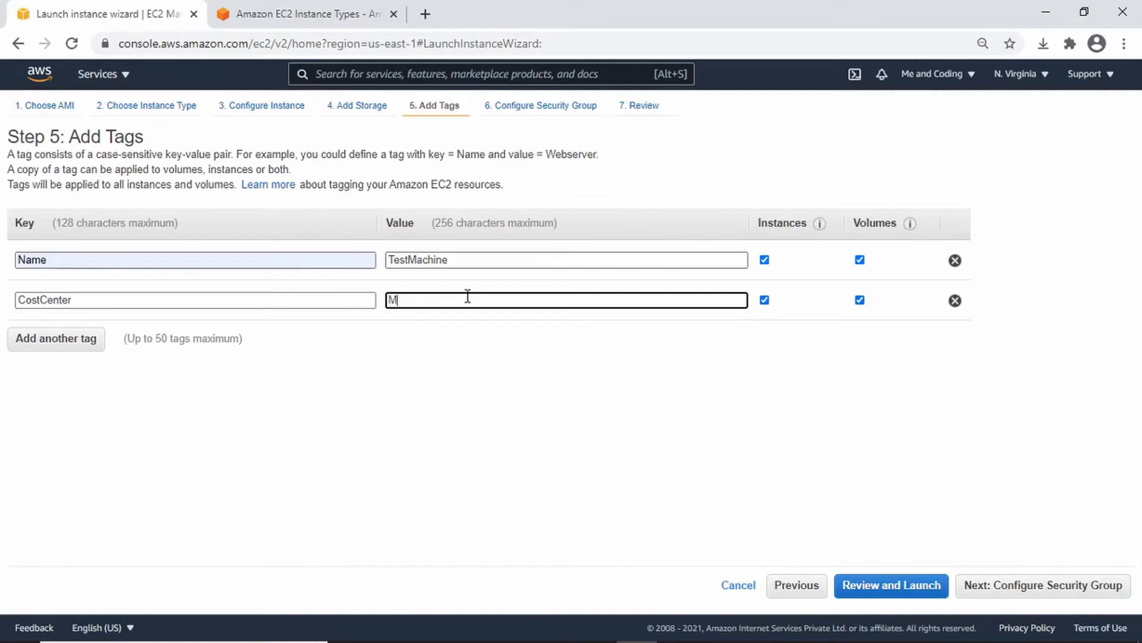
text(yCostCenter)
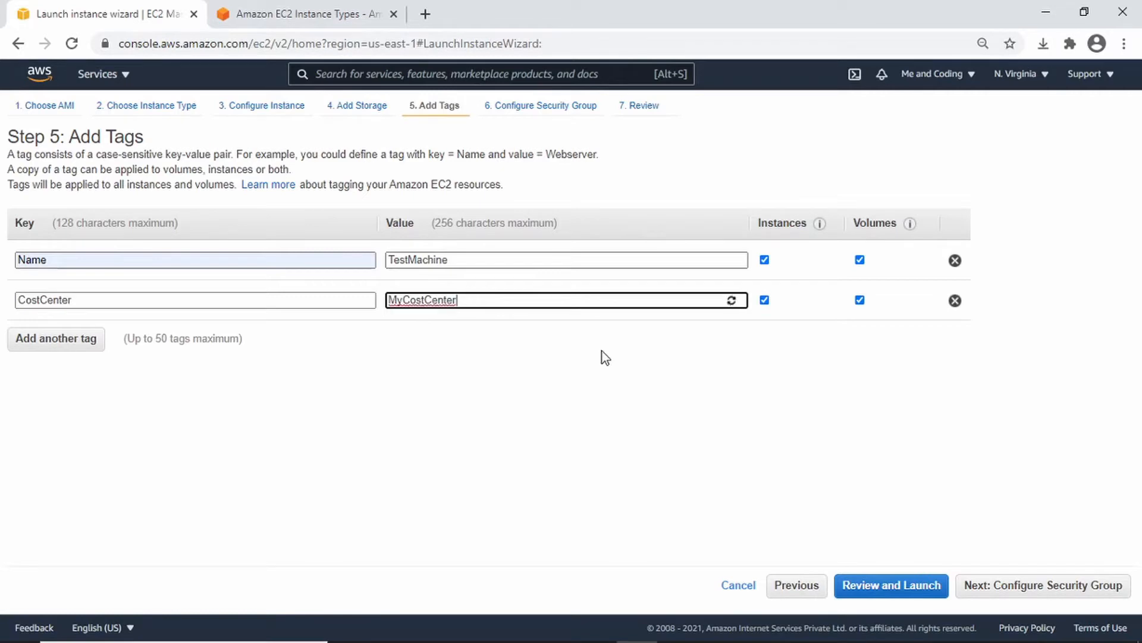
click(650, 395)
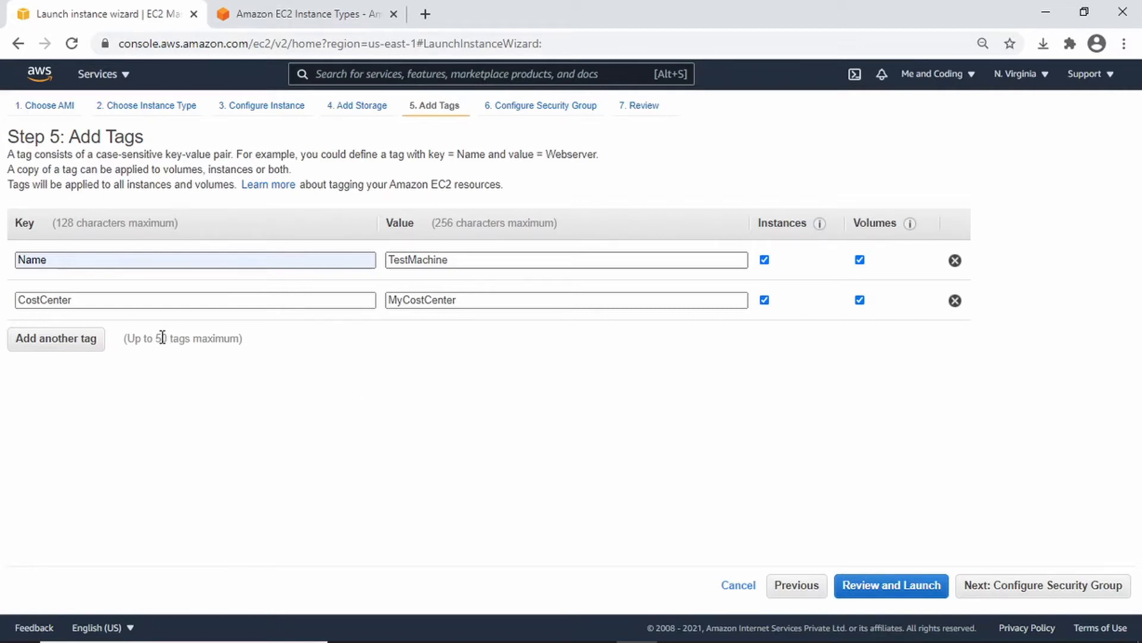
click(1037, 582)
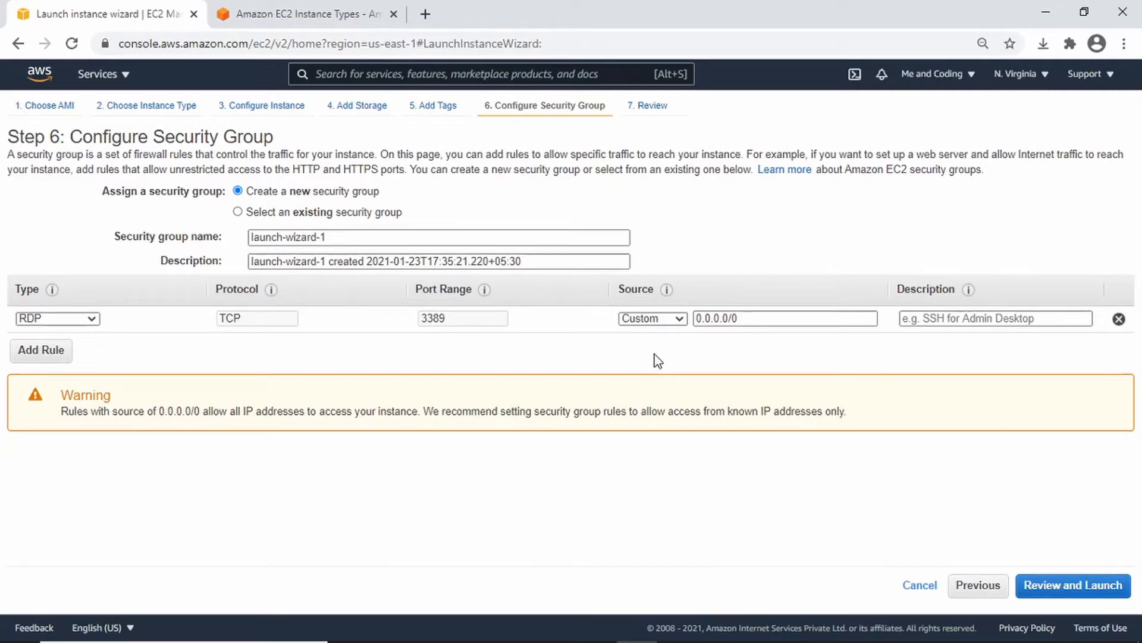
- Keep the new security group's default RDP rule with source 0.0.0.0/0 and proceed to the launch review
click(740, 322)
double_click(224, 420)
triple_click(332, 417)
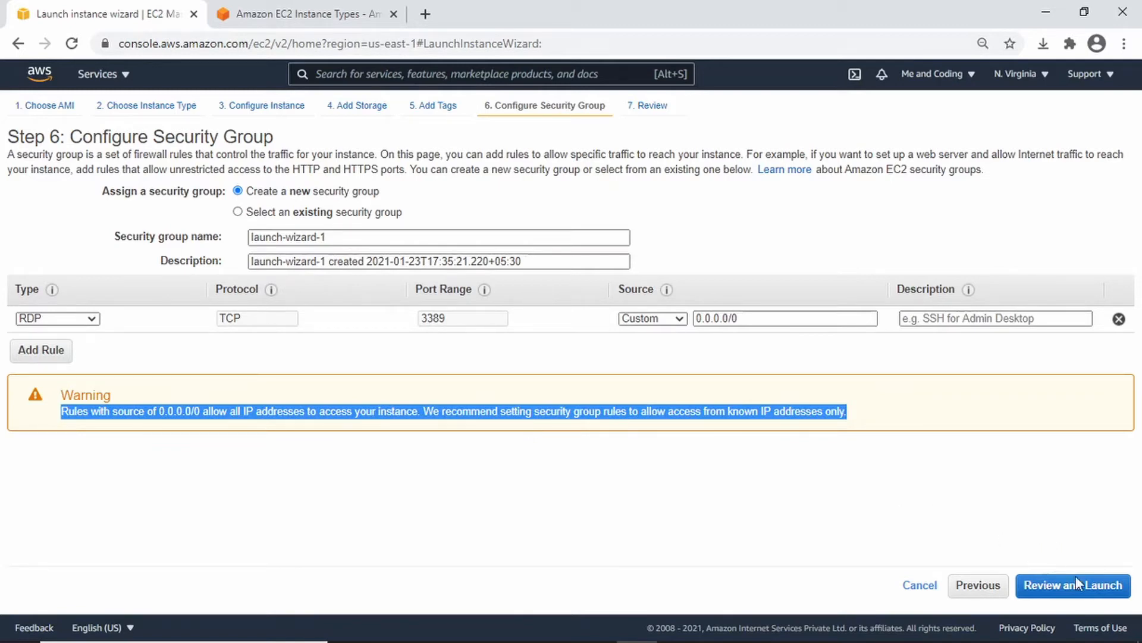
click(1097, 586)
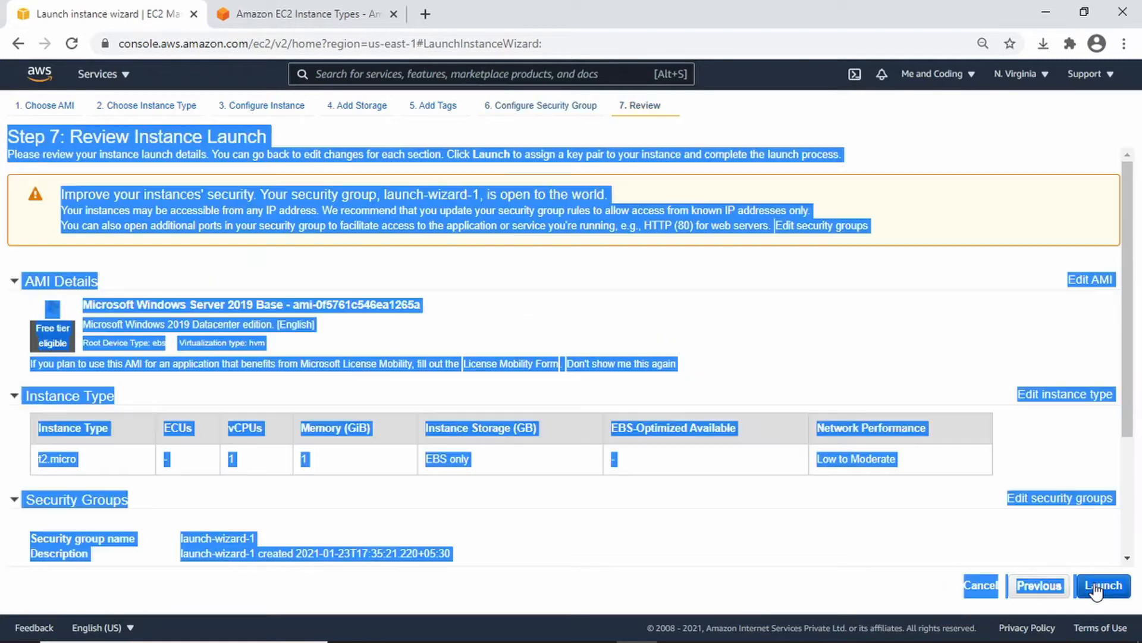
- Review the launch summary, covering the AMI details, instance type and security group
click(760, 361)
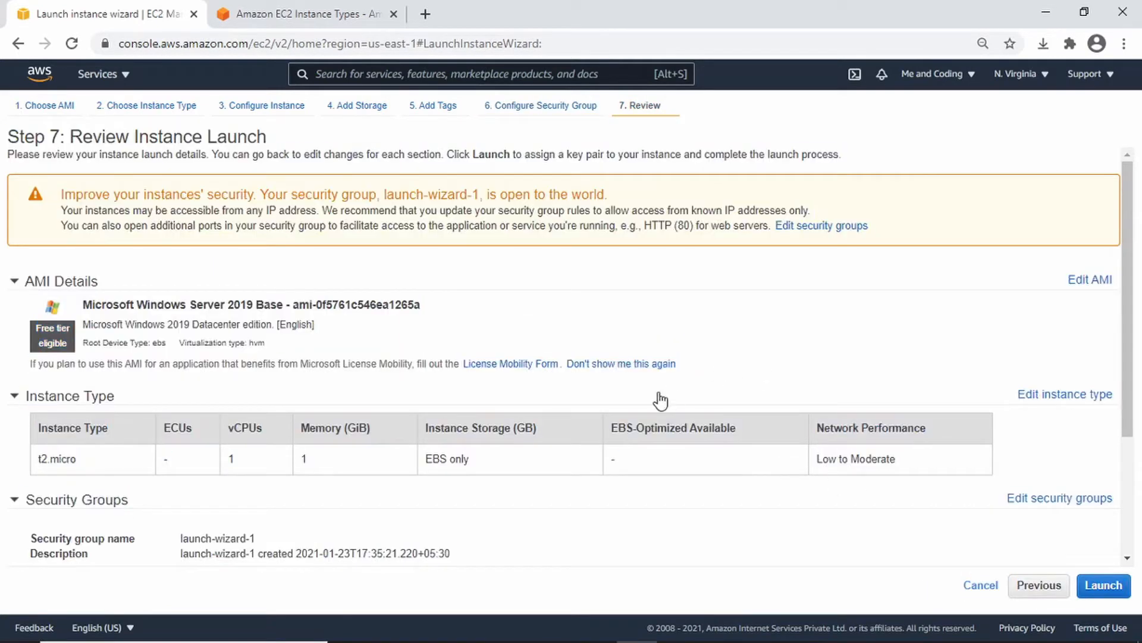
scroll(660, 401, down, 3)
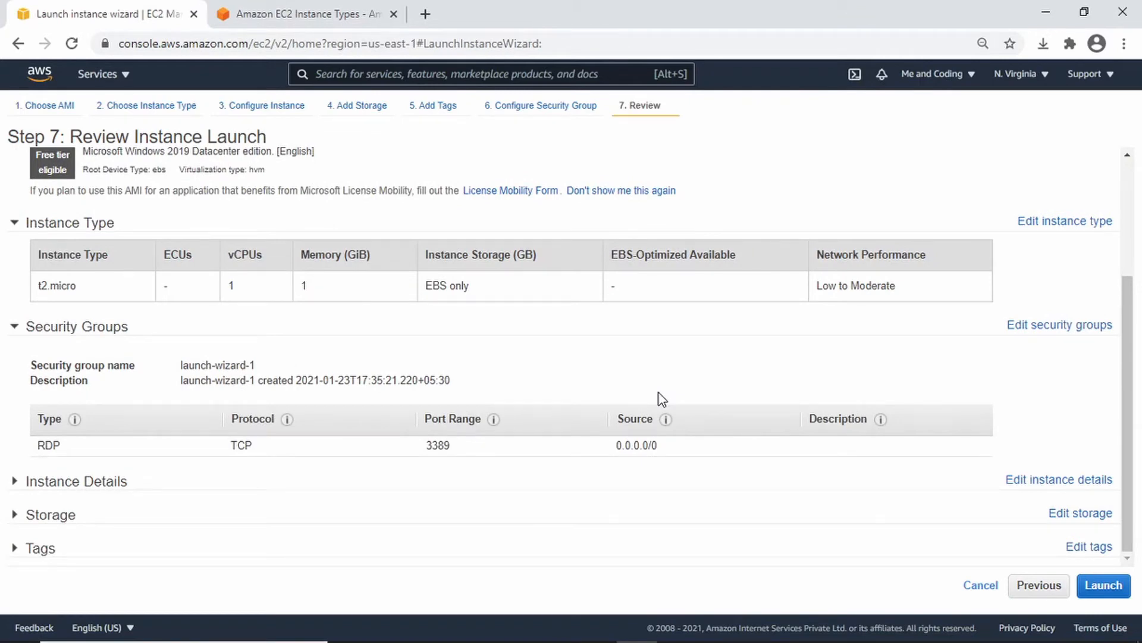
scroll(661, 398, up, 3)
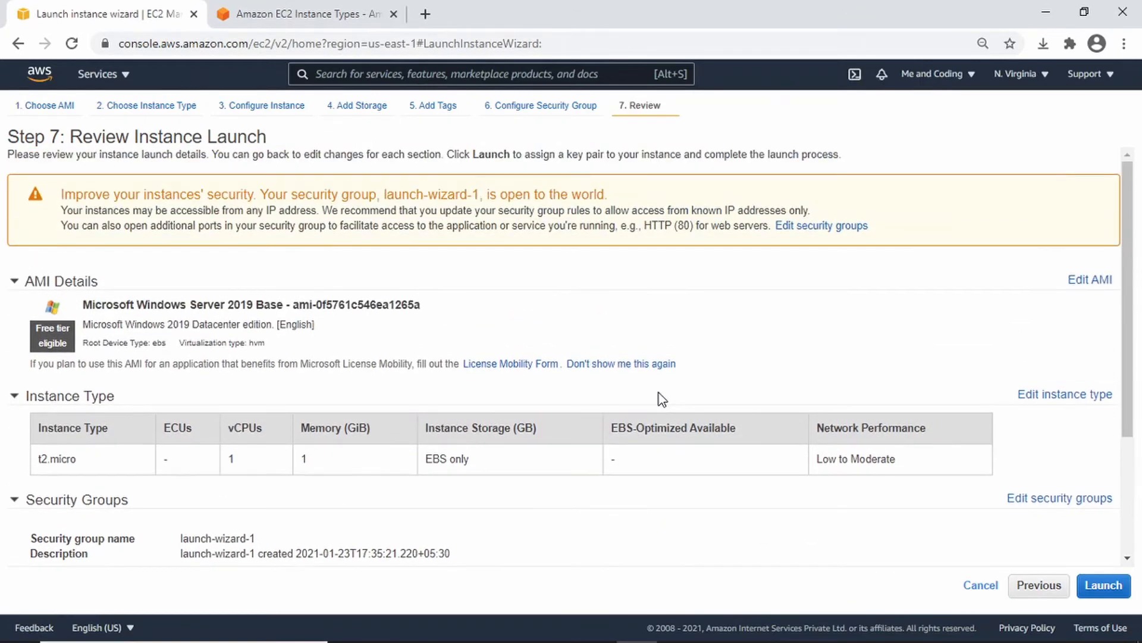
- Launch the instance with a new key pair named TestDemoKeyPair, downloading its private key file first
scroll(661, 399, down, 3)
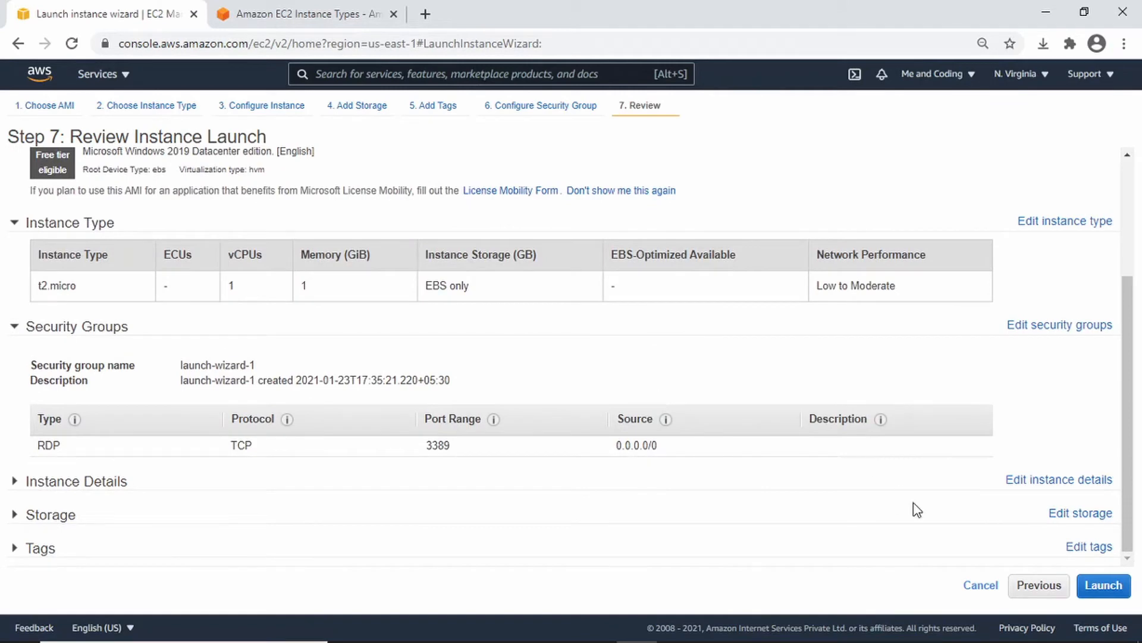
click(1104, 584)
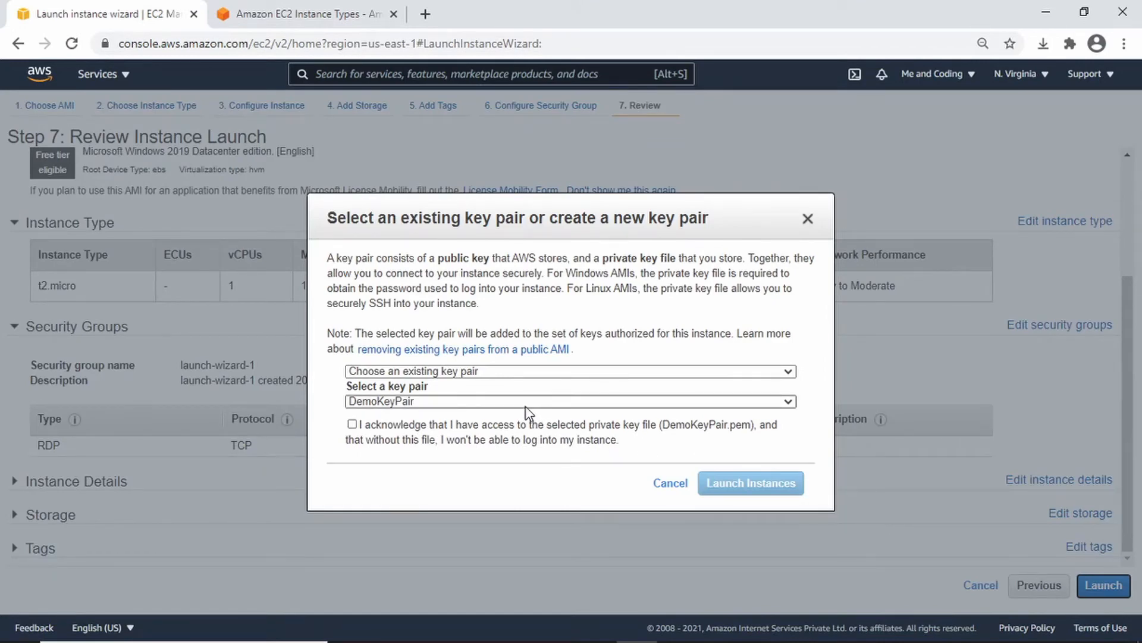
click(553, 371)
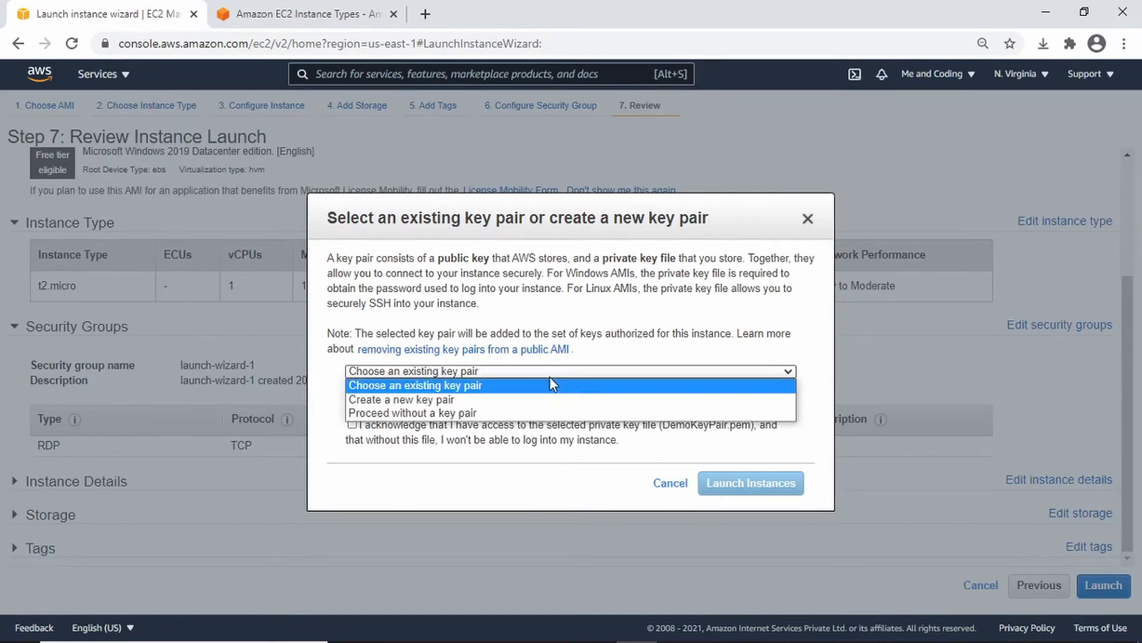
click(538, 398)
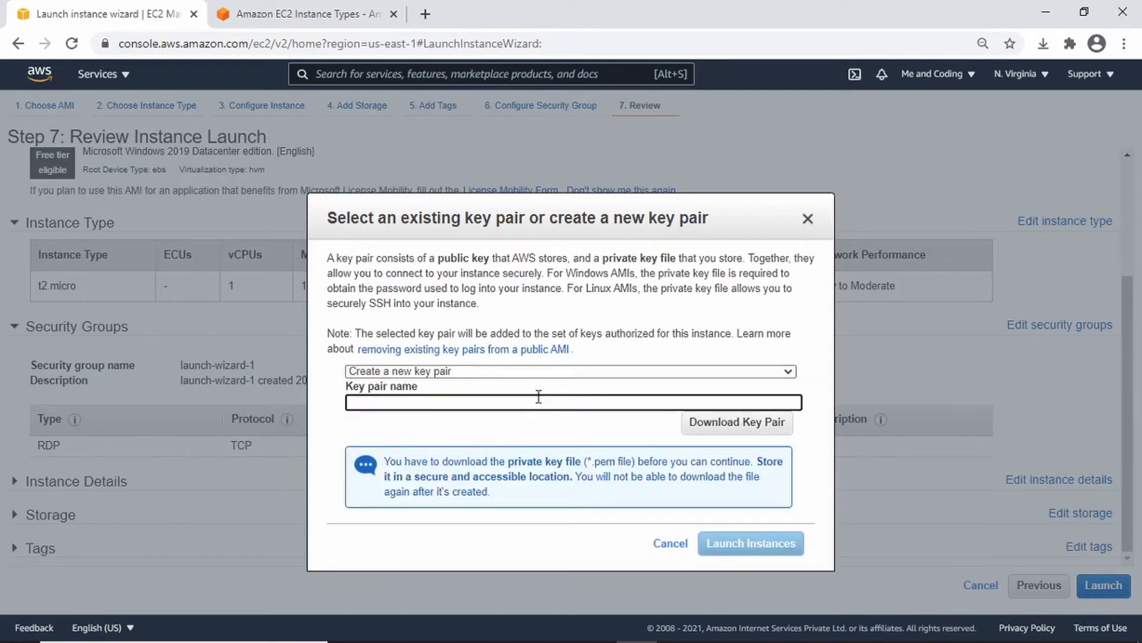
text(TestDemoKeyPair)
click(784, 428)
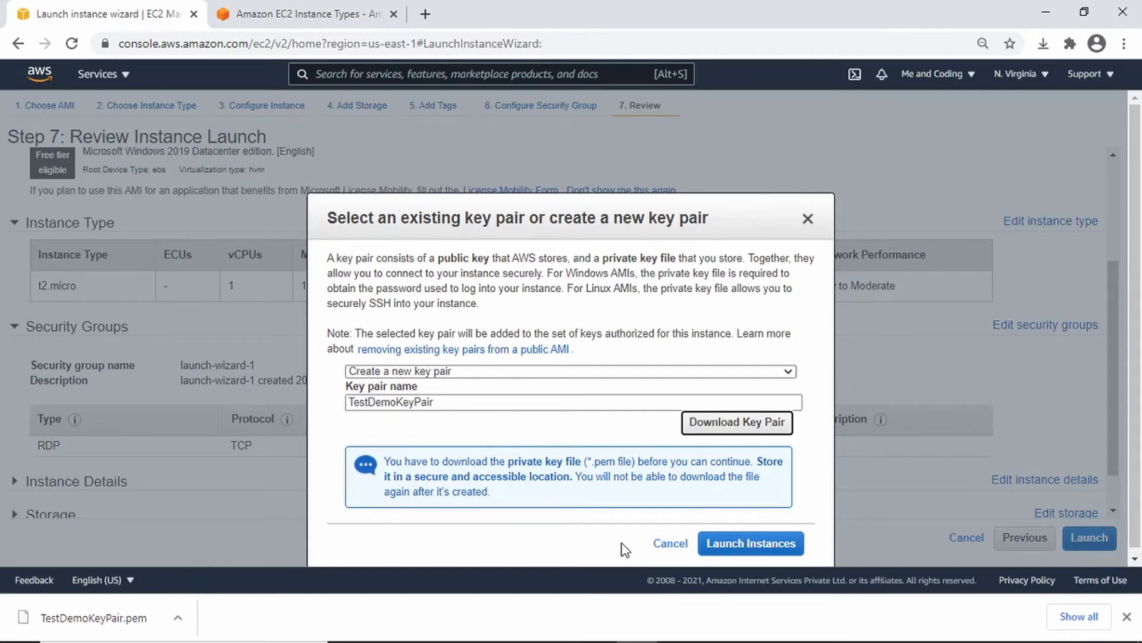
click(750, 543)
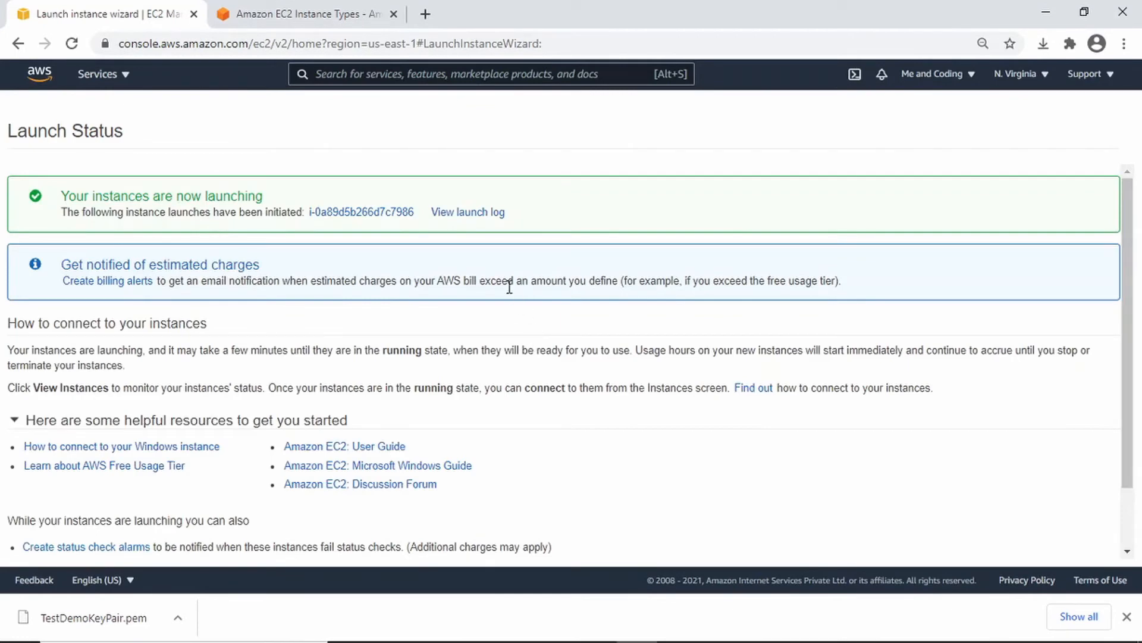
- Open the newly launched instance in the instances list and refresh its state and status checks
click(365, 218)
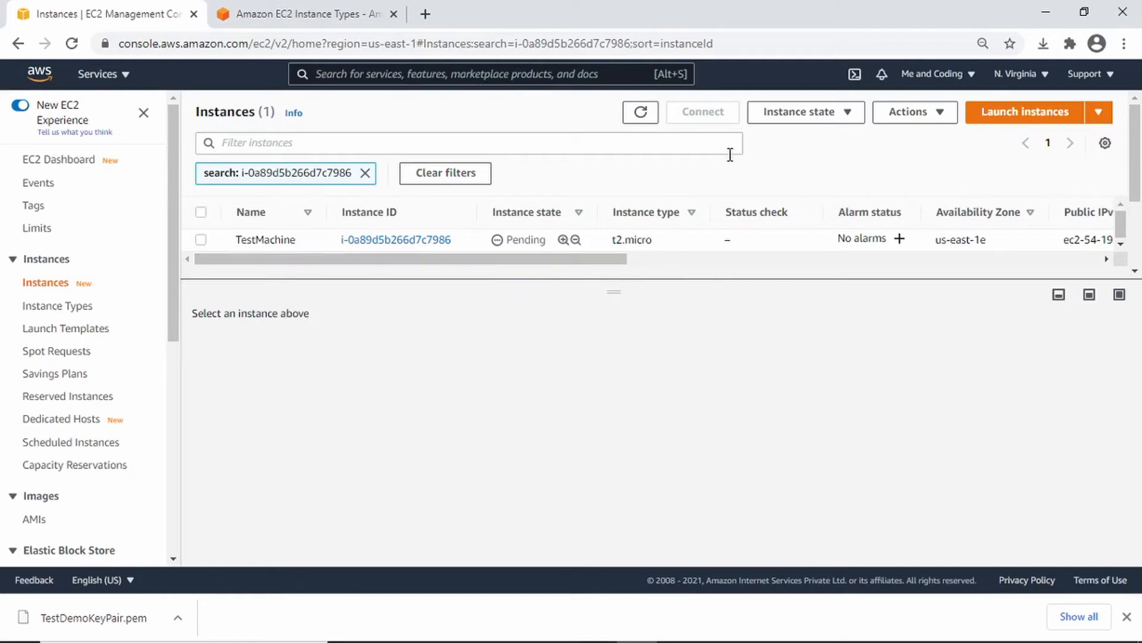
click(651, 123)
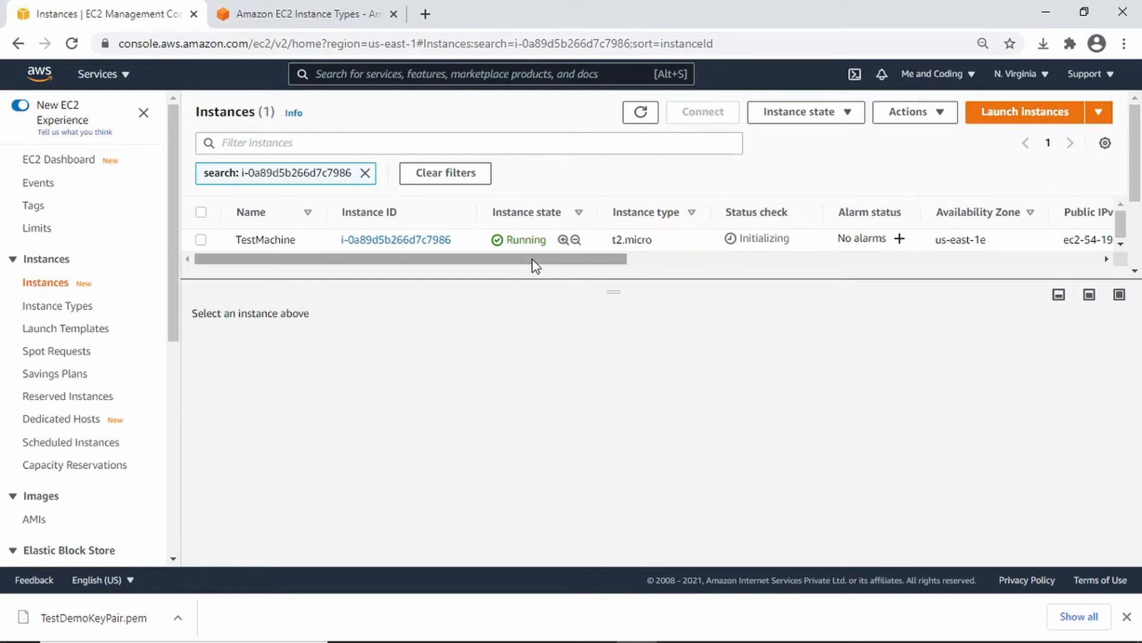
click(640, 115)
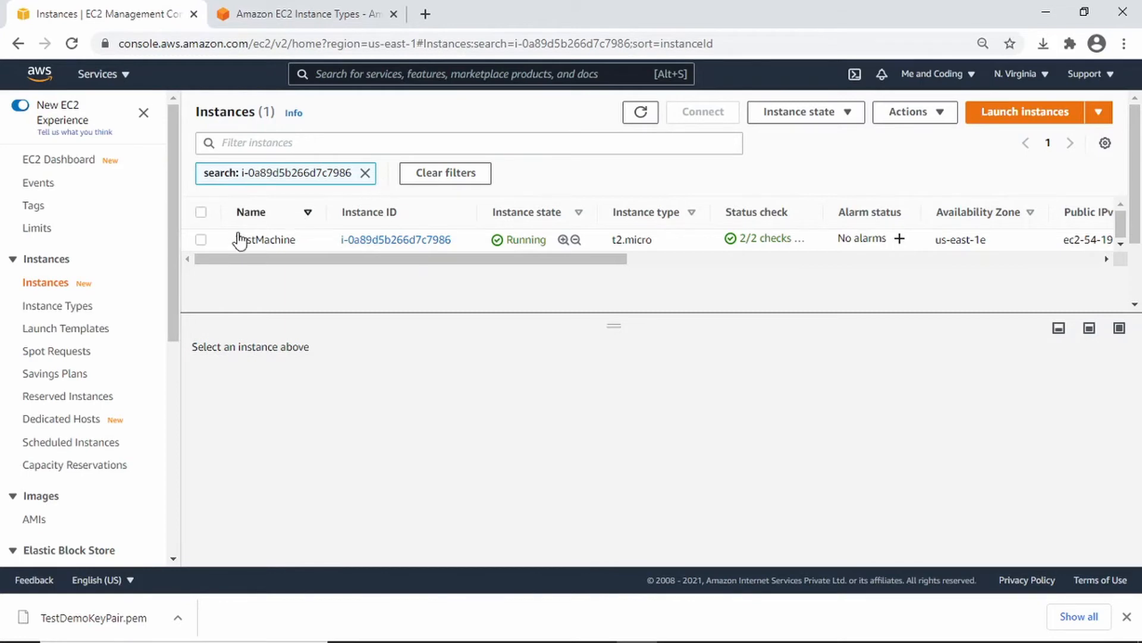
- Select the TestMachine instance and open its RDP client connection details
click(204, 241)
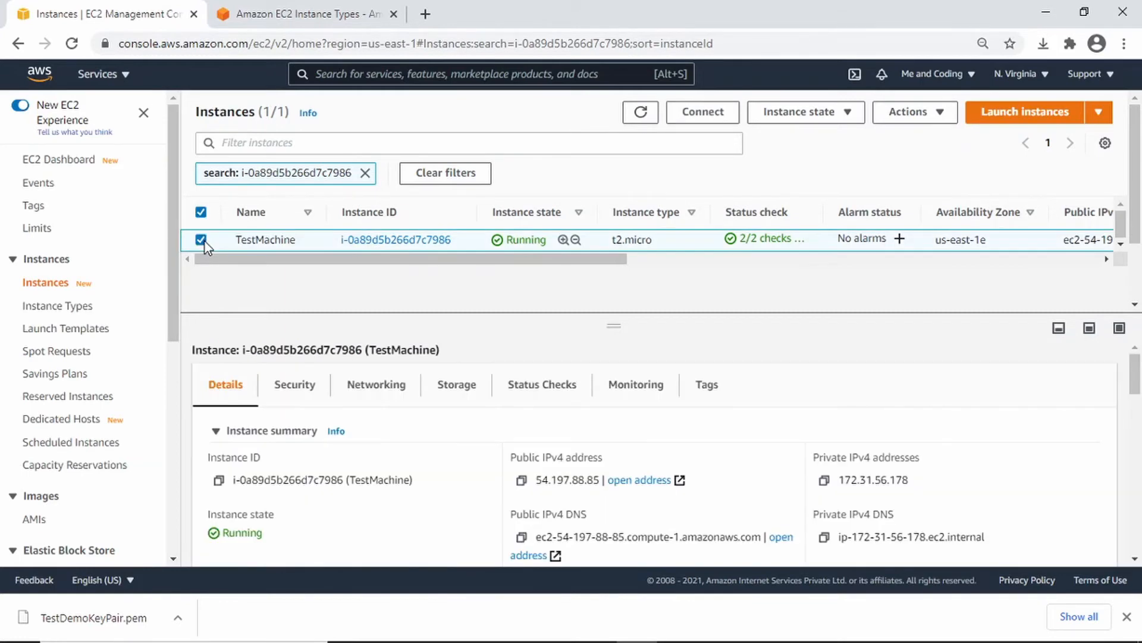
click(891, 121)
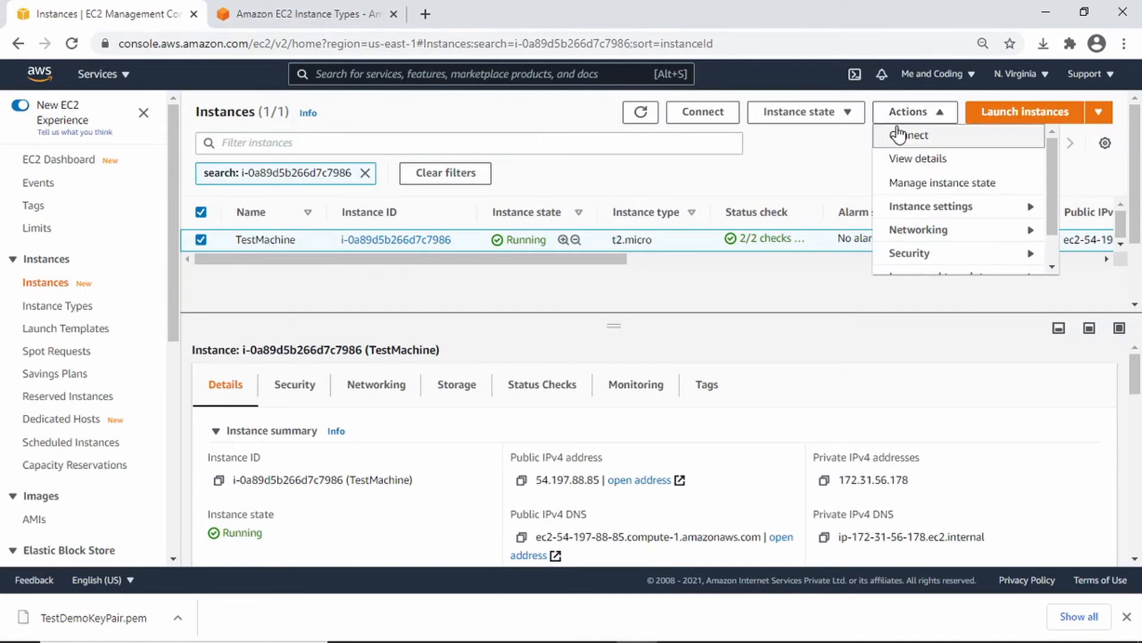
click(900, 136)
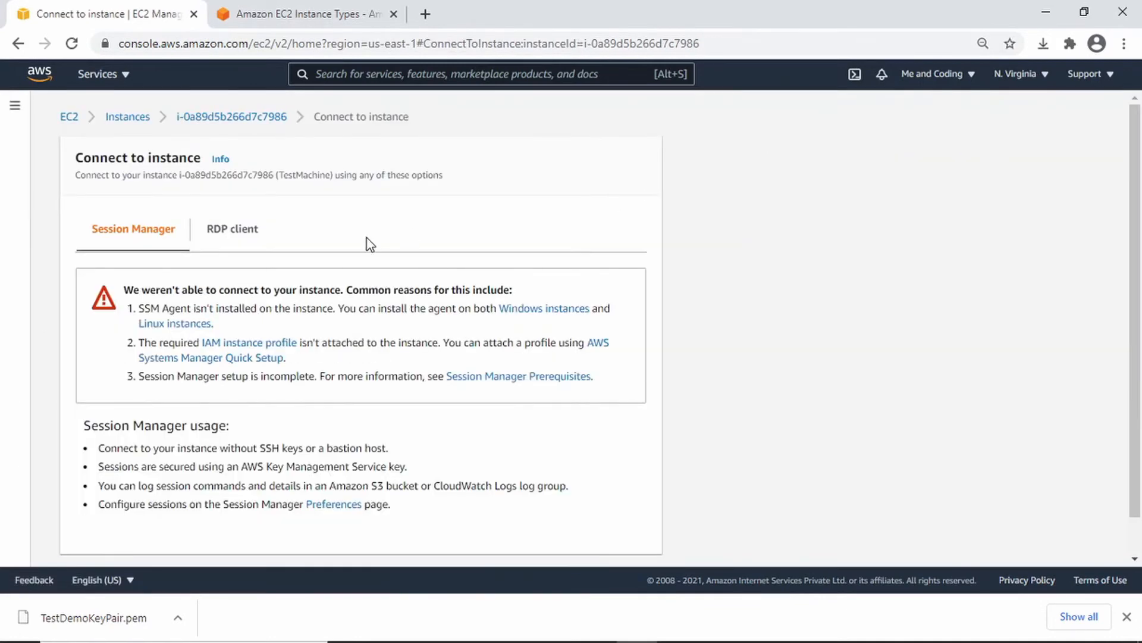
click(234, 231)
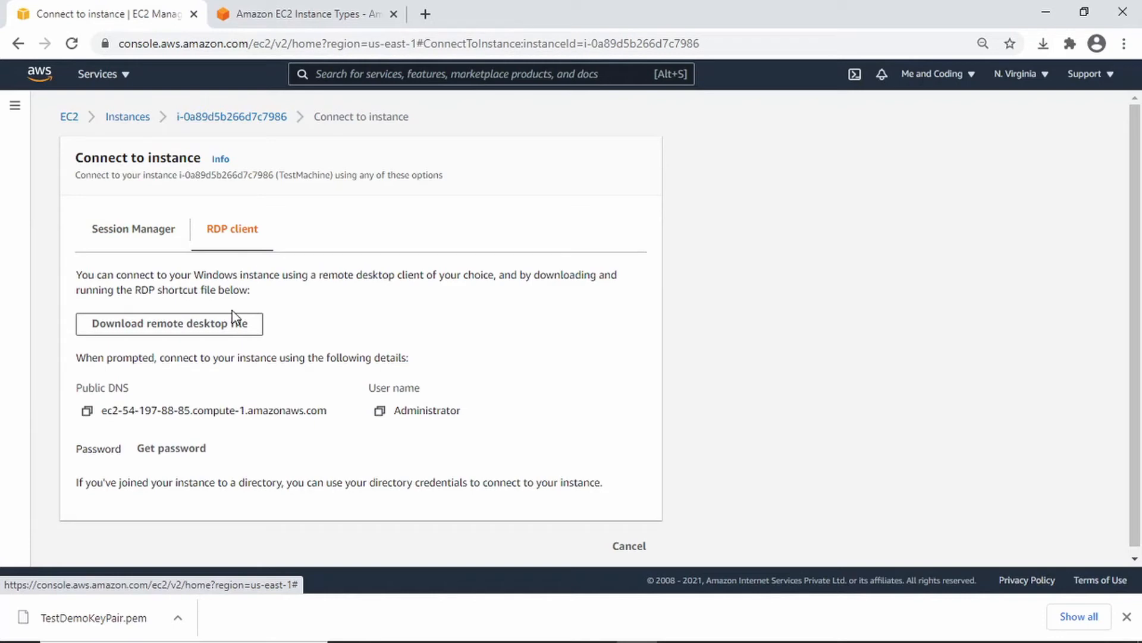
- Decrypt the instance's Windows administrator password using the TestDemoKeyPair.pem file from Downloads
click(171, 449)
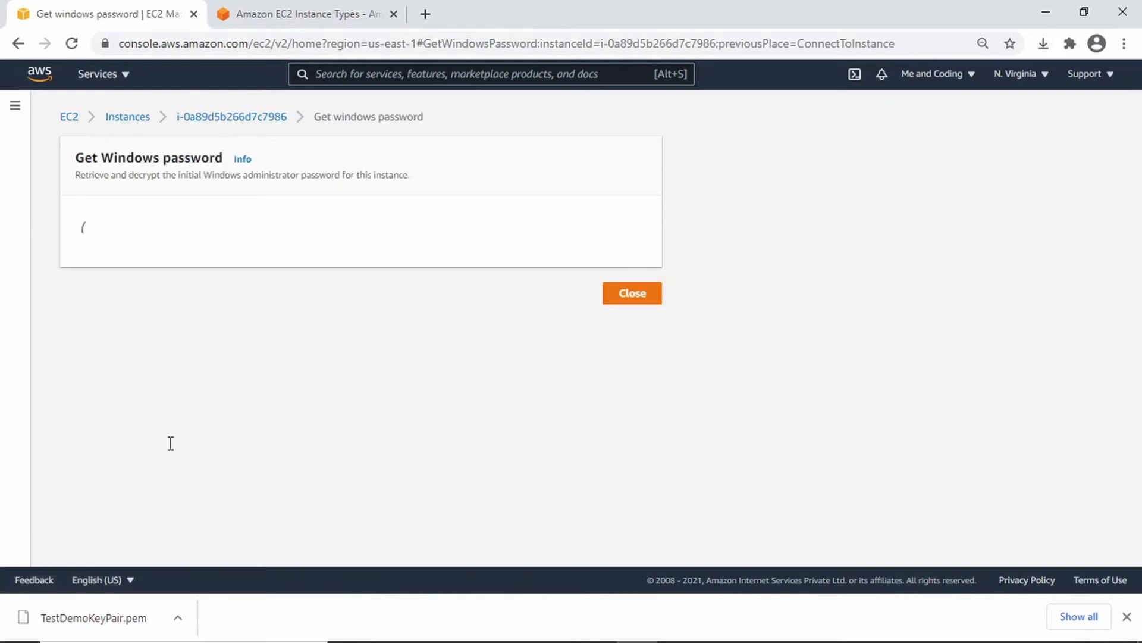
click(147, 357)
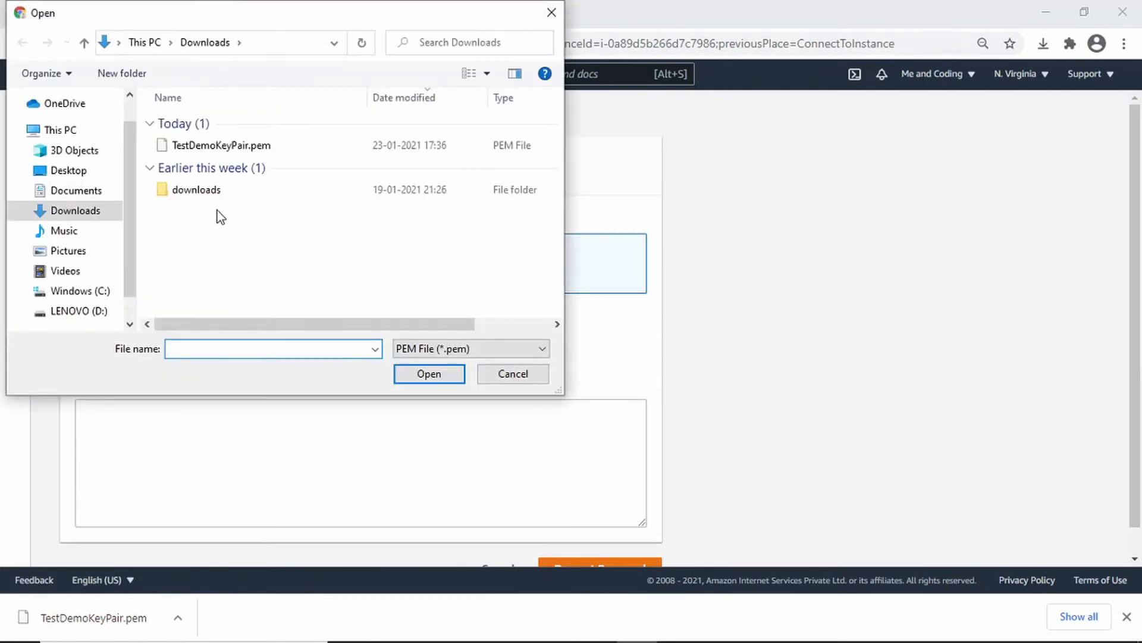
click(289, 145)
double_click(289, 144)
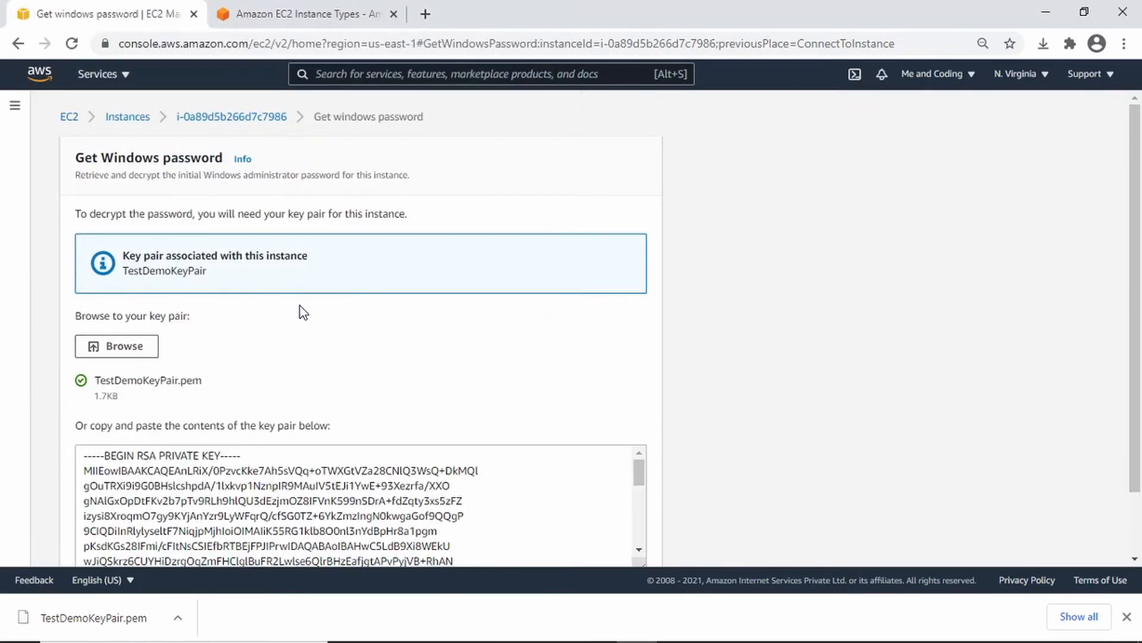
scroll(697, 303, down, 1)
scroll(697, 302, down, 1)
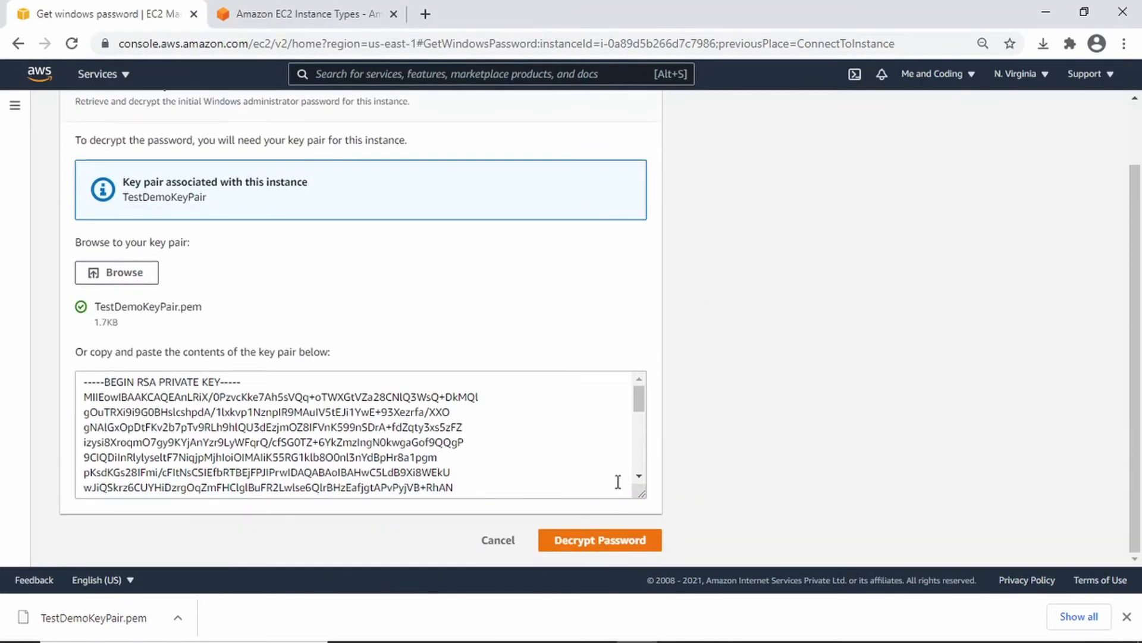
click(611, 542)
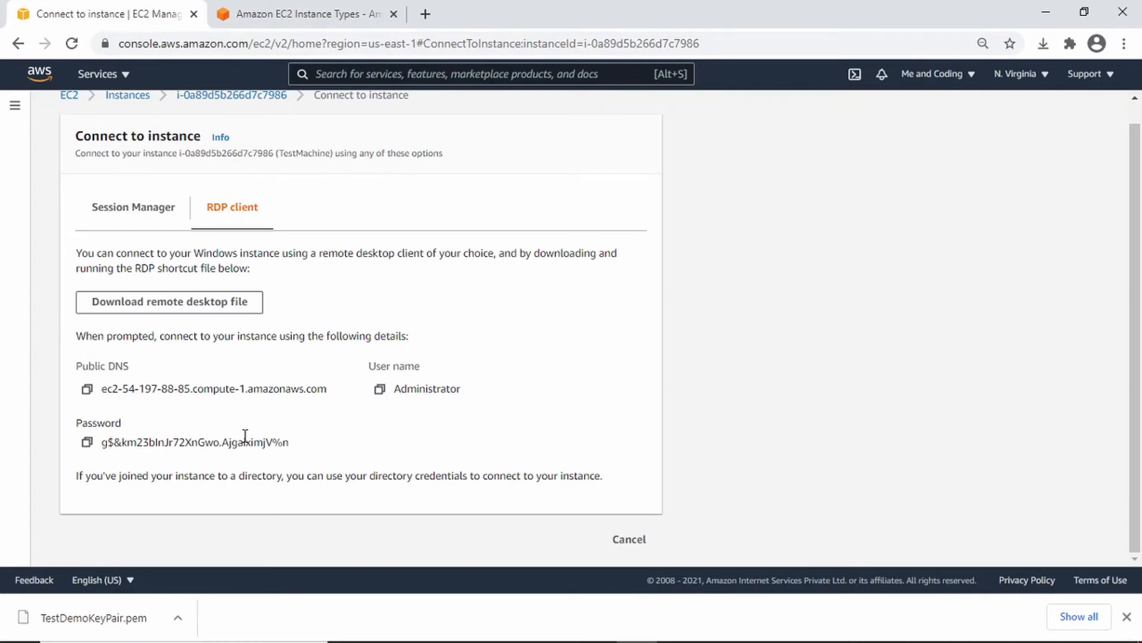
- Copy the instance's public DNS and run mstsc to start a Remote Desktop connection to that address
click(88, 390)
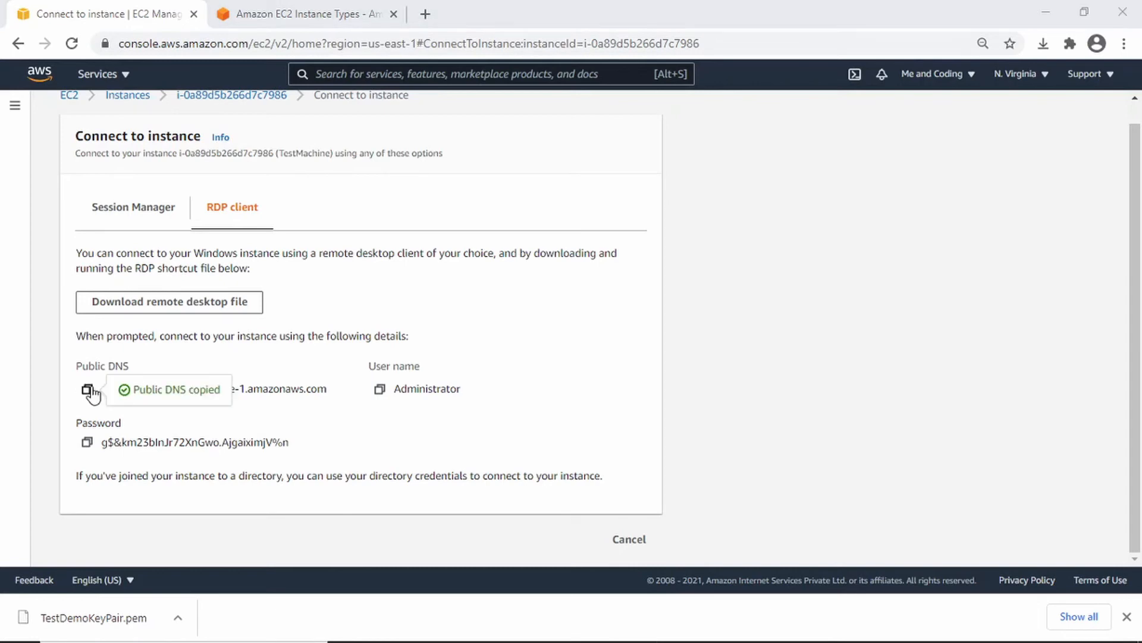
key(super+r)
text(ms)
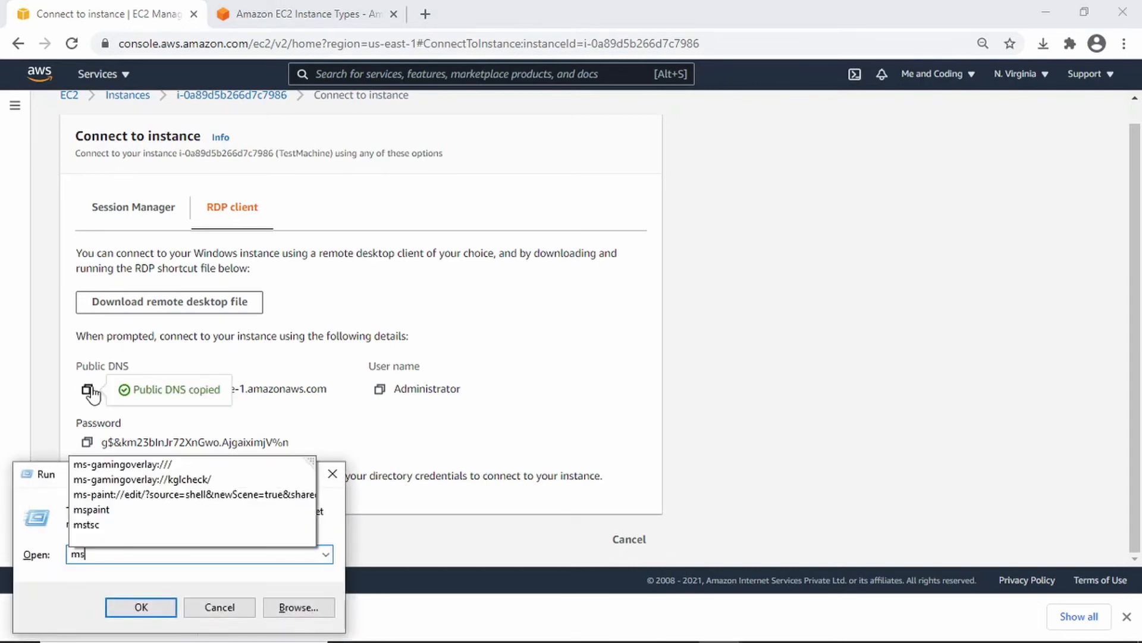
text(tsc)
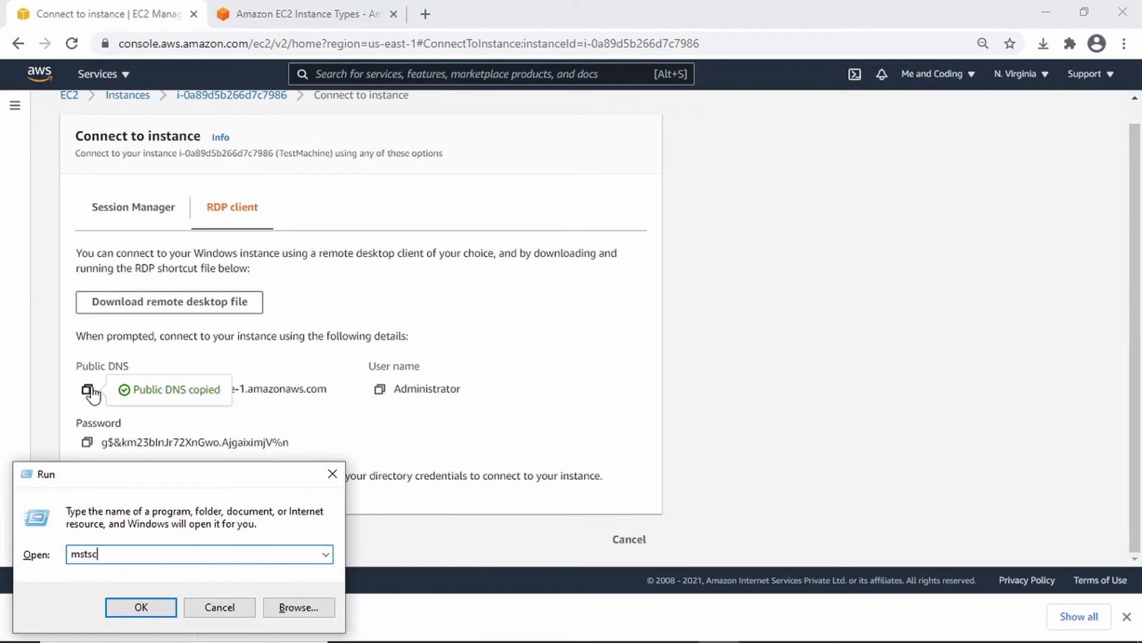
key(Return)
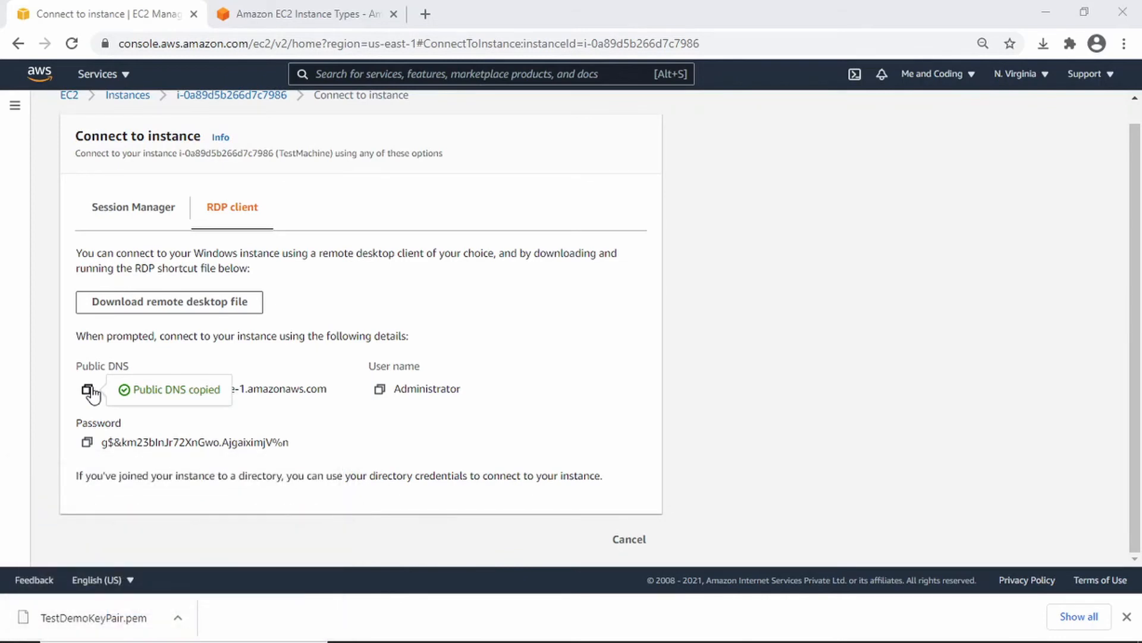
text(v)
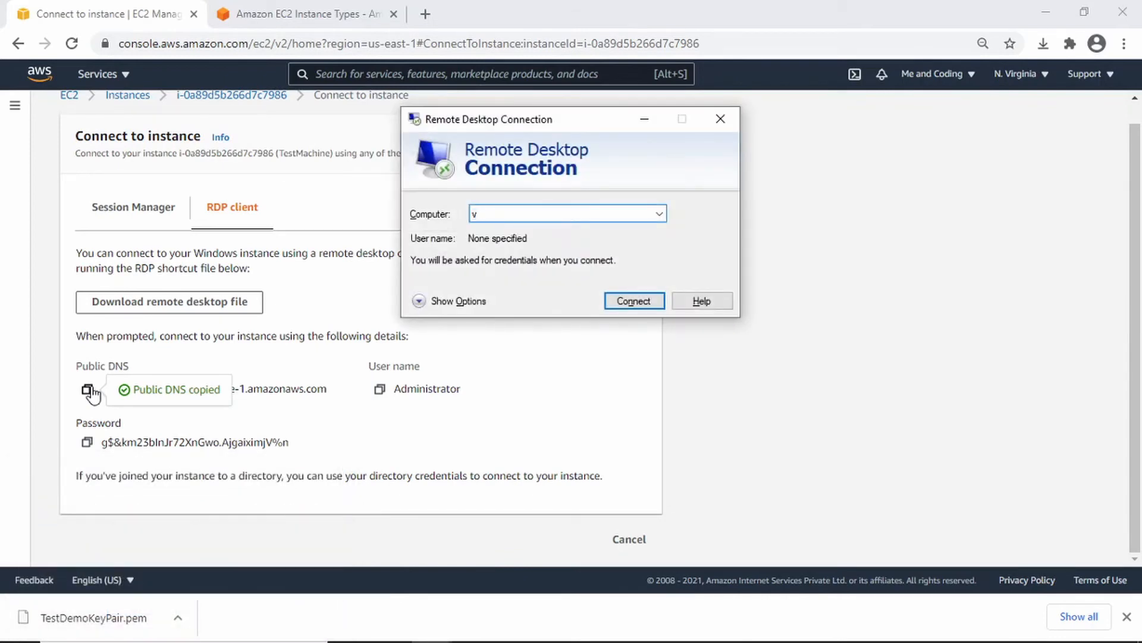
key(BackSpace)
key(ctrl+v)
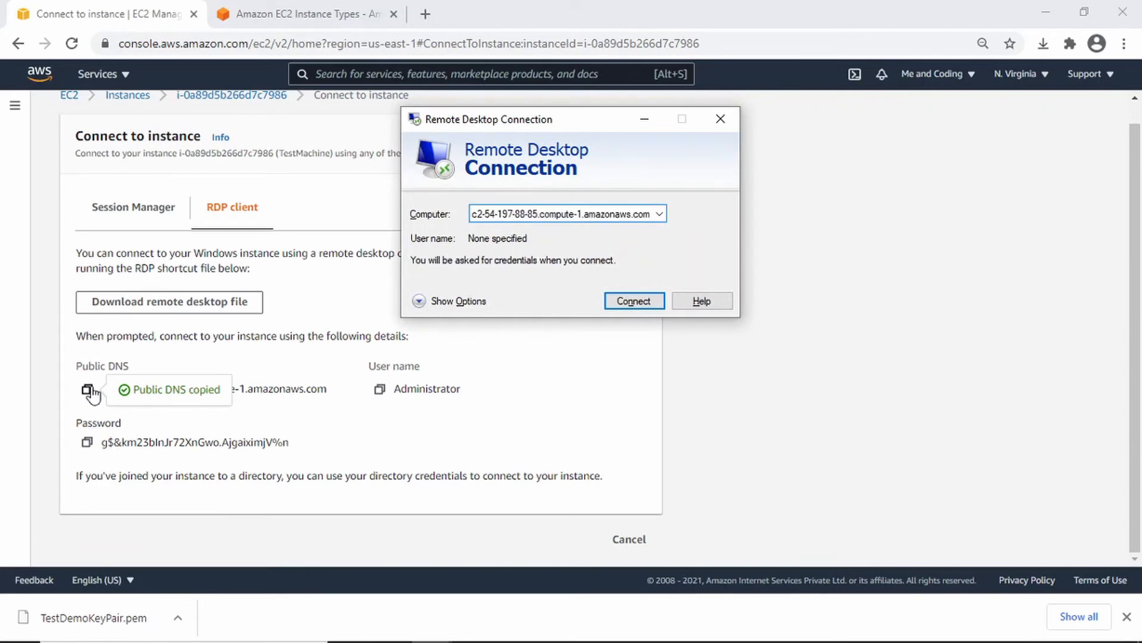
key(Return)
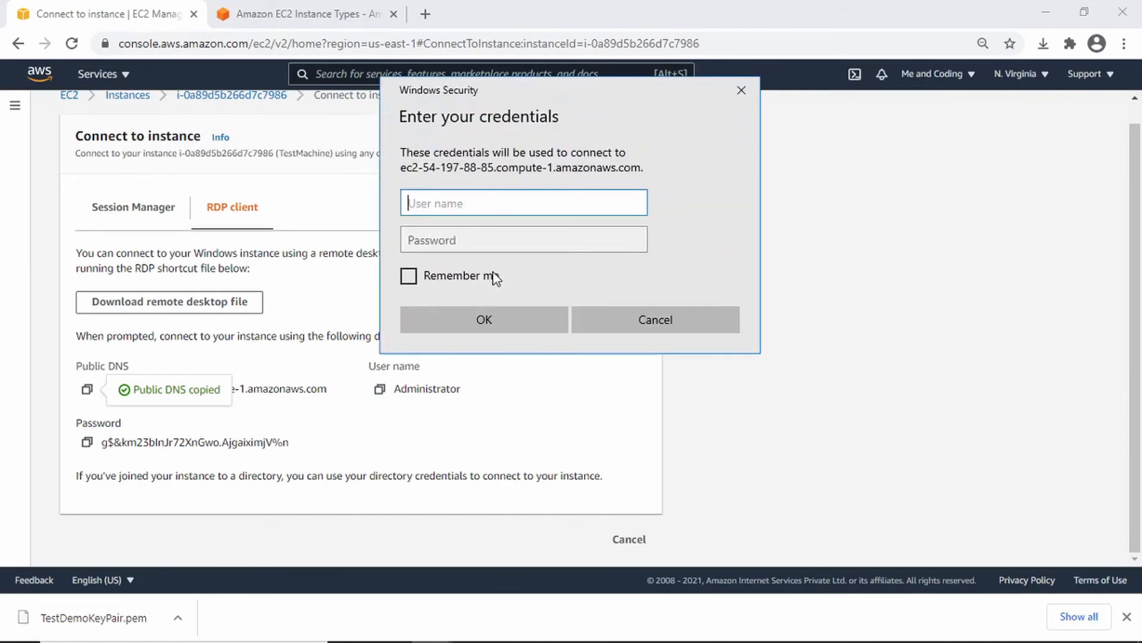
- Copy the Administrator user name from the instance's connection details into the remote desktop credentials prompt
click(376, 398)
click(376, 398)
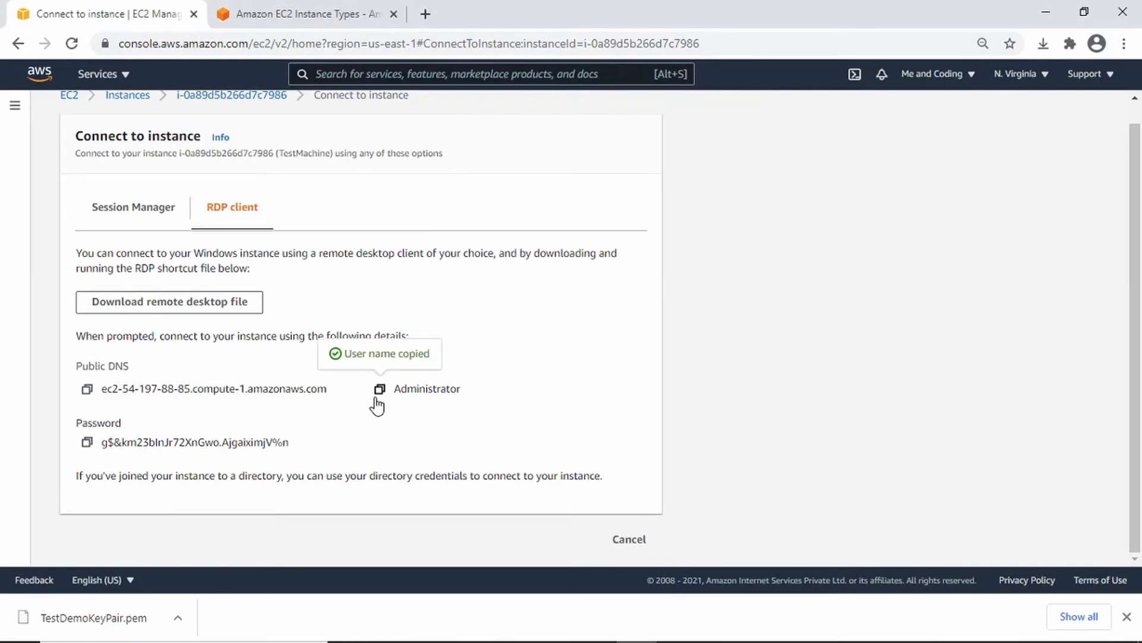
key(alt+Tab)
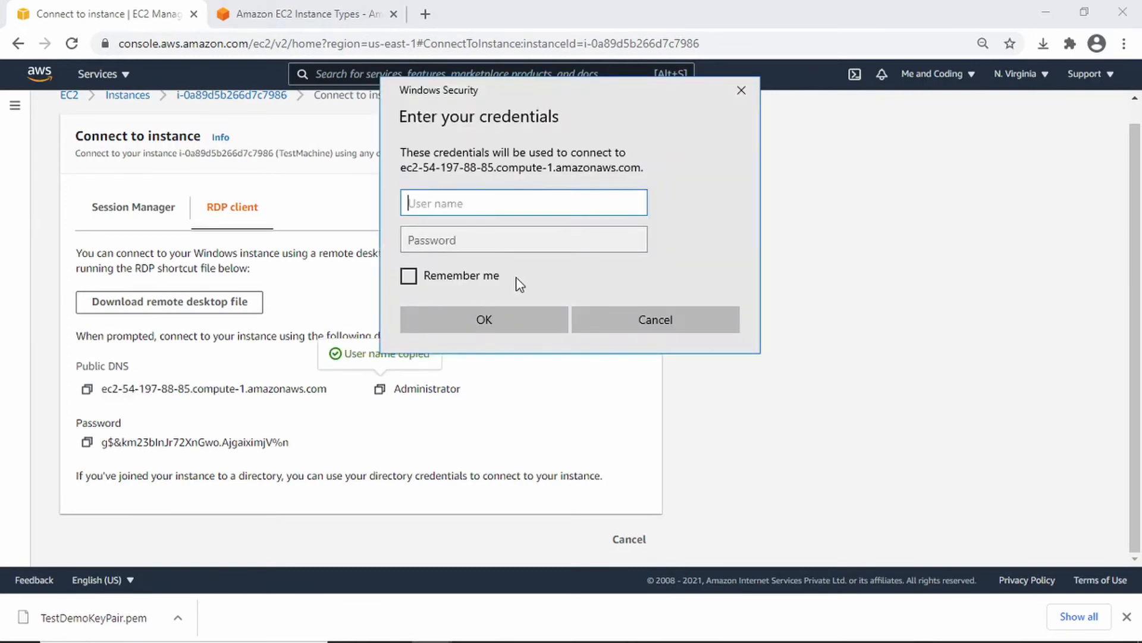
key(ctrl+v)
- Copy the decrypted instance password into the credentials' password field and connect despite the untrusted certificate
click(87, 443)
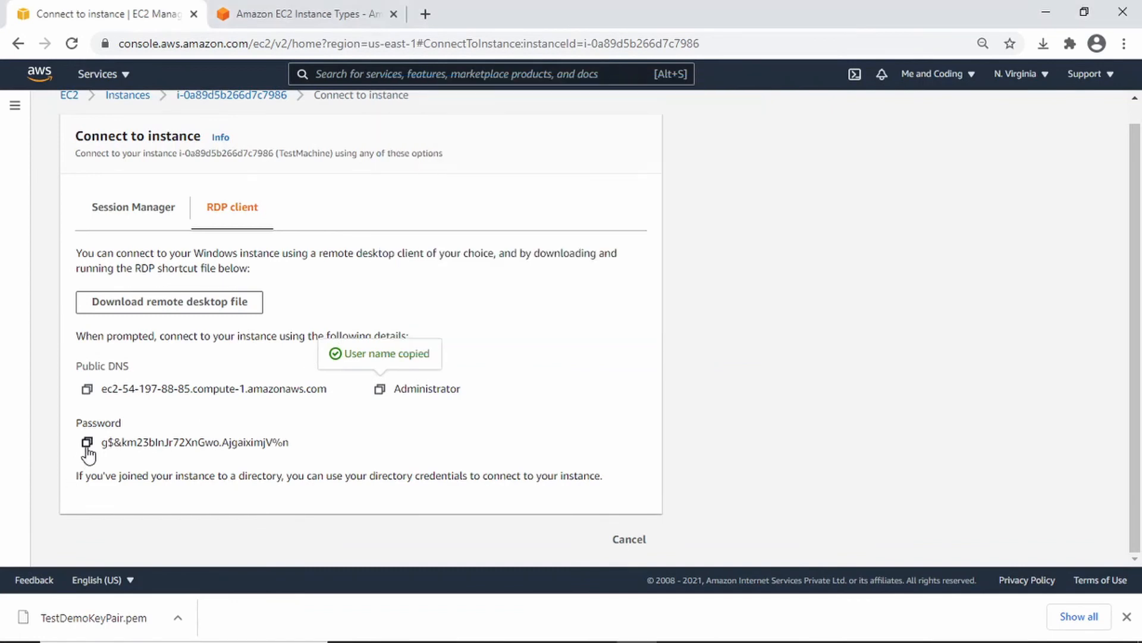
key(alt+Tab)
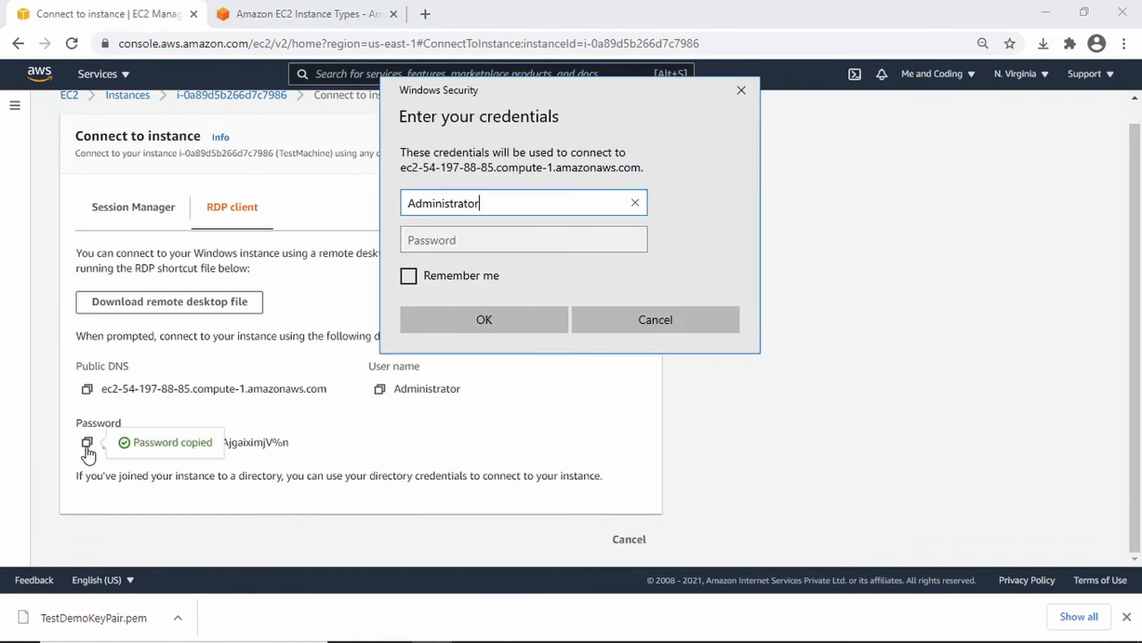
click(428, 244)
key(ctrl+v)
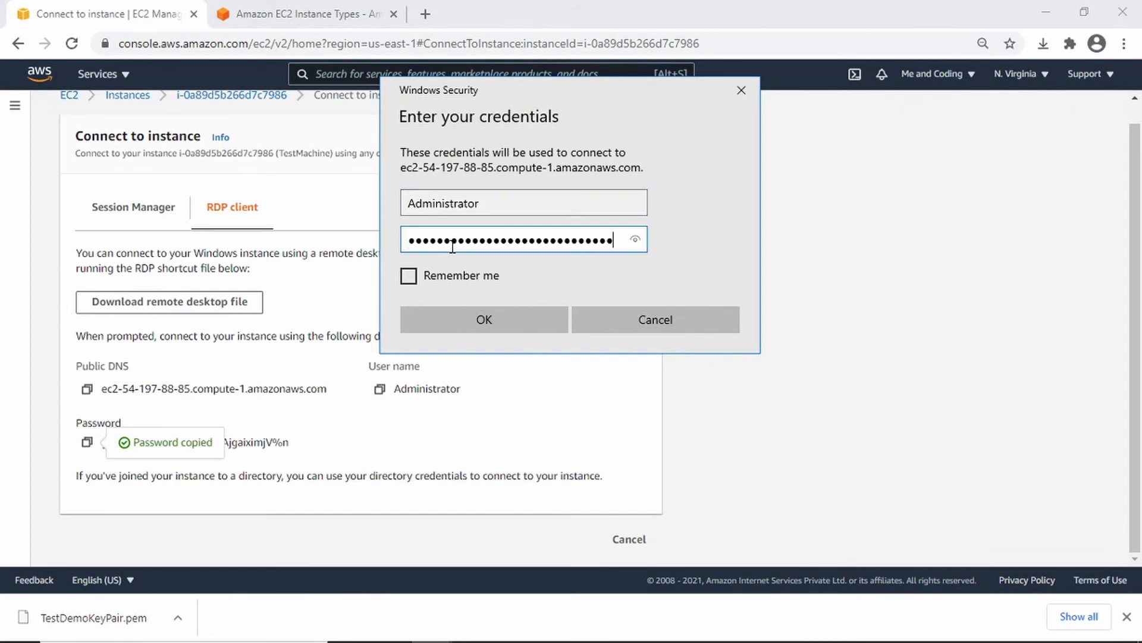
key(Return)
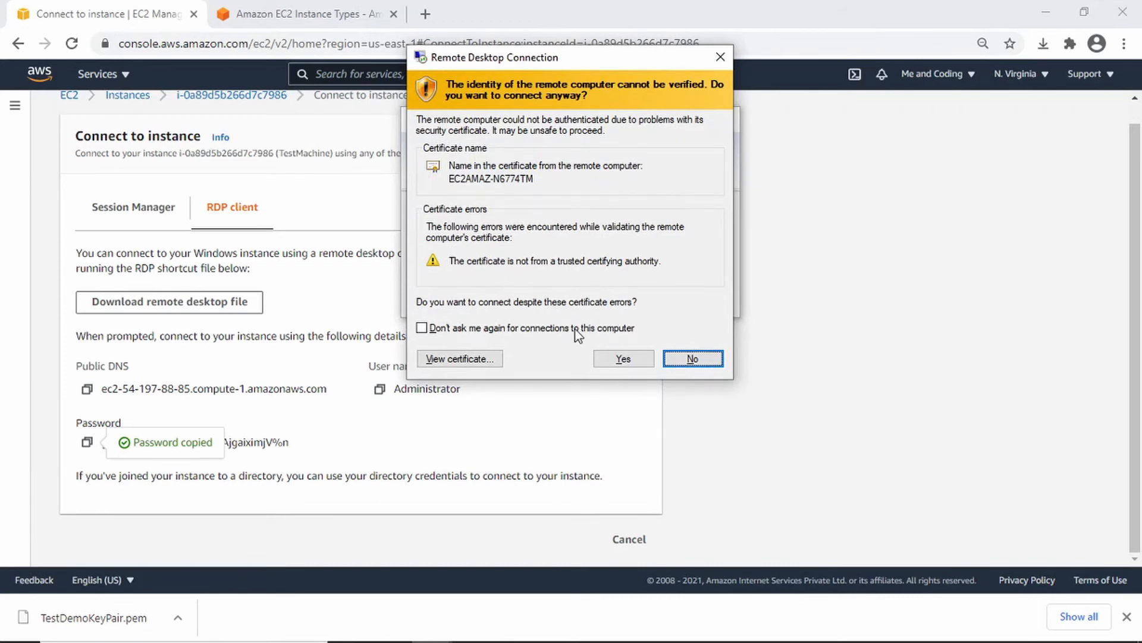
click(605, 356)
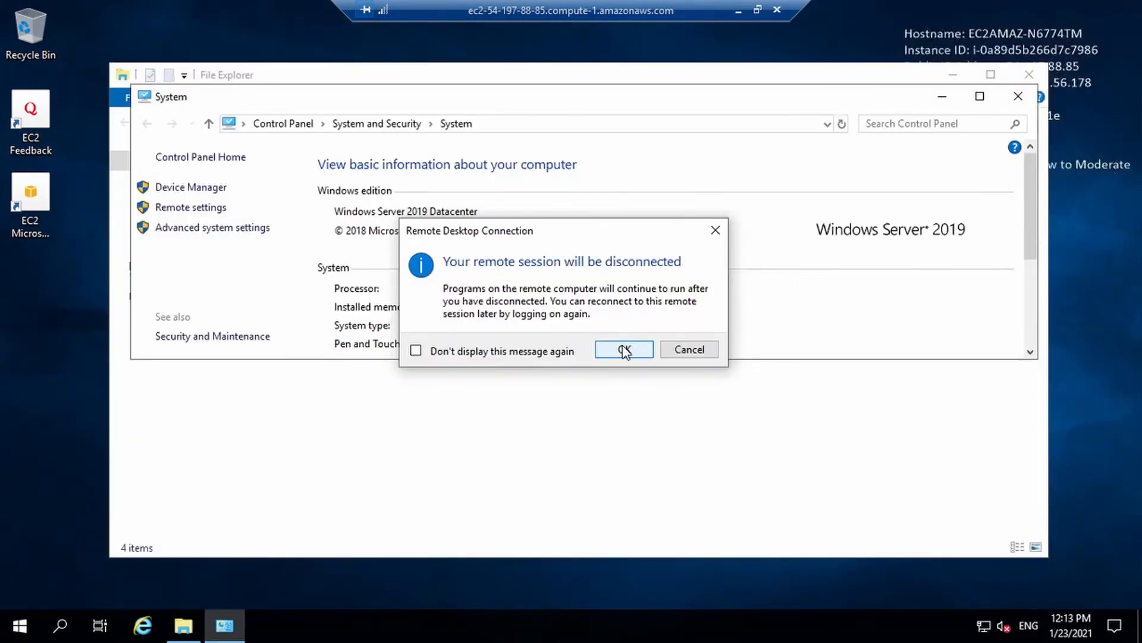
- Confirm disconnecting the remote desktop session and open the list of running EC2 instances in the AWS console
click(624, 349)
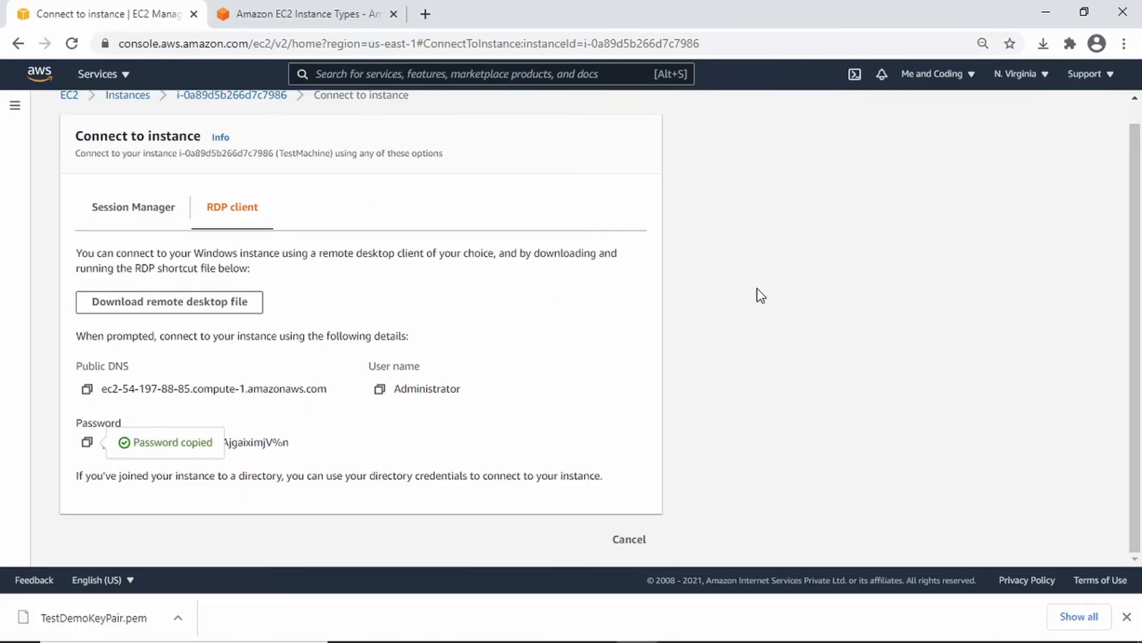
scroll(760, 296, up, 1)
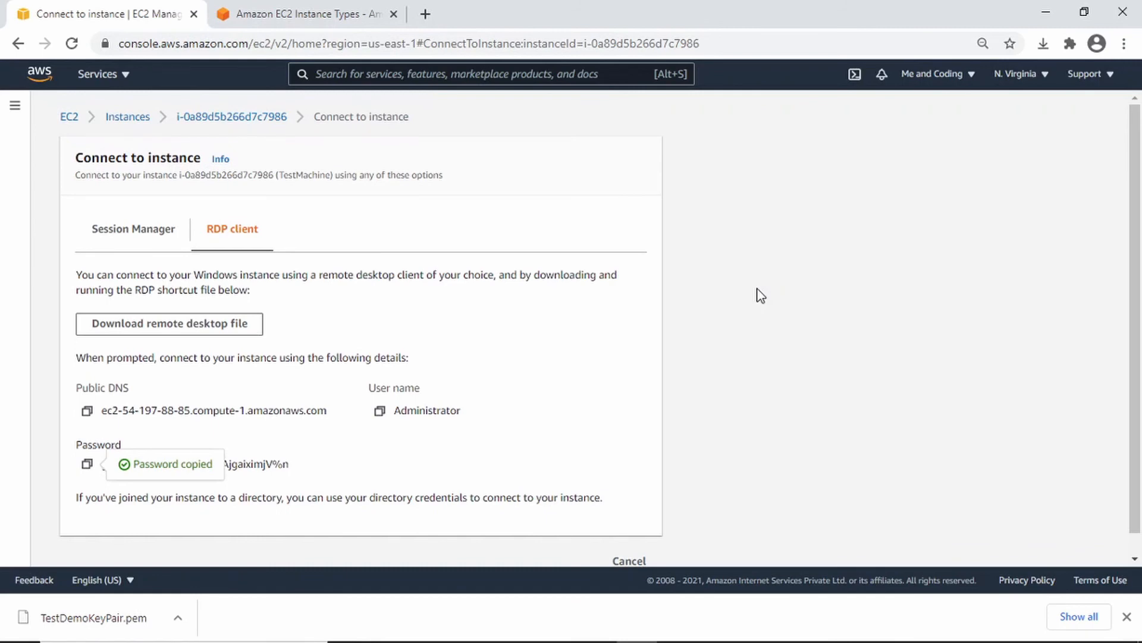
click(112, 81)
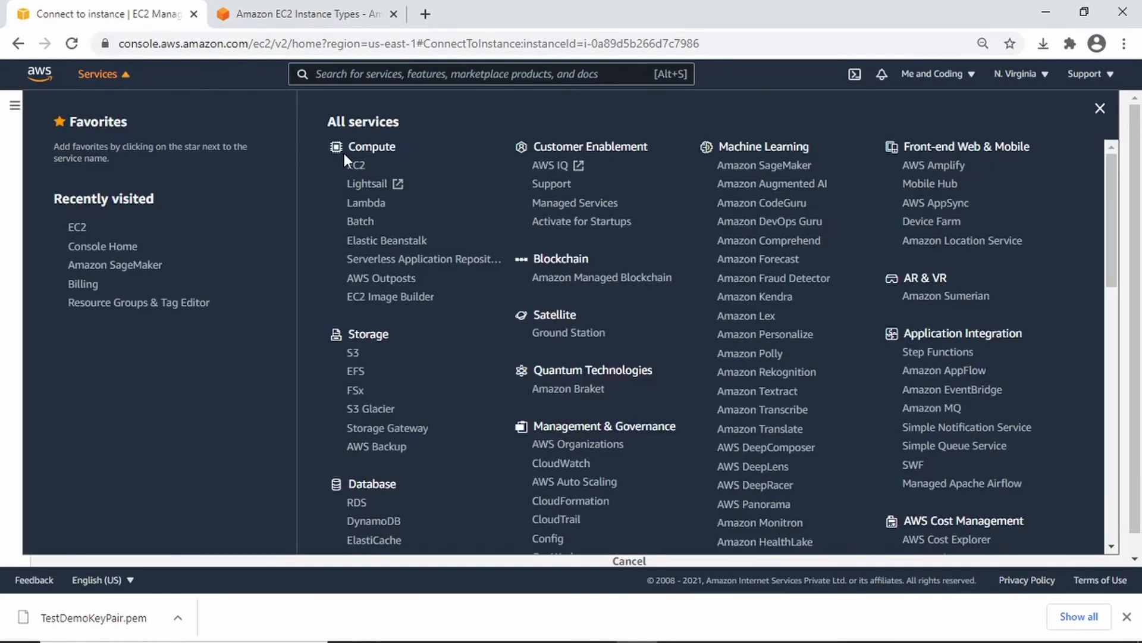
click(357, 170)
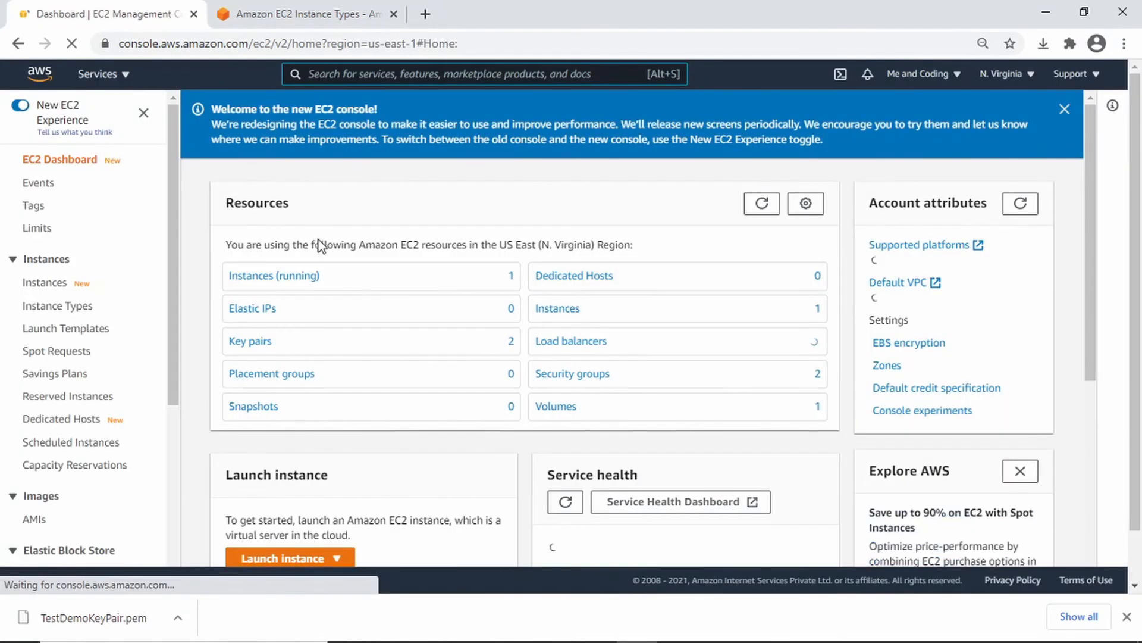
click(304, 278)
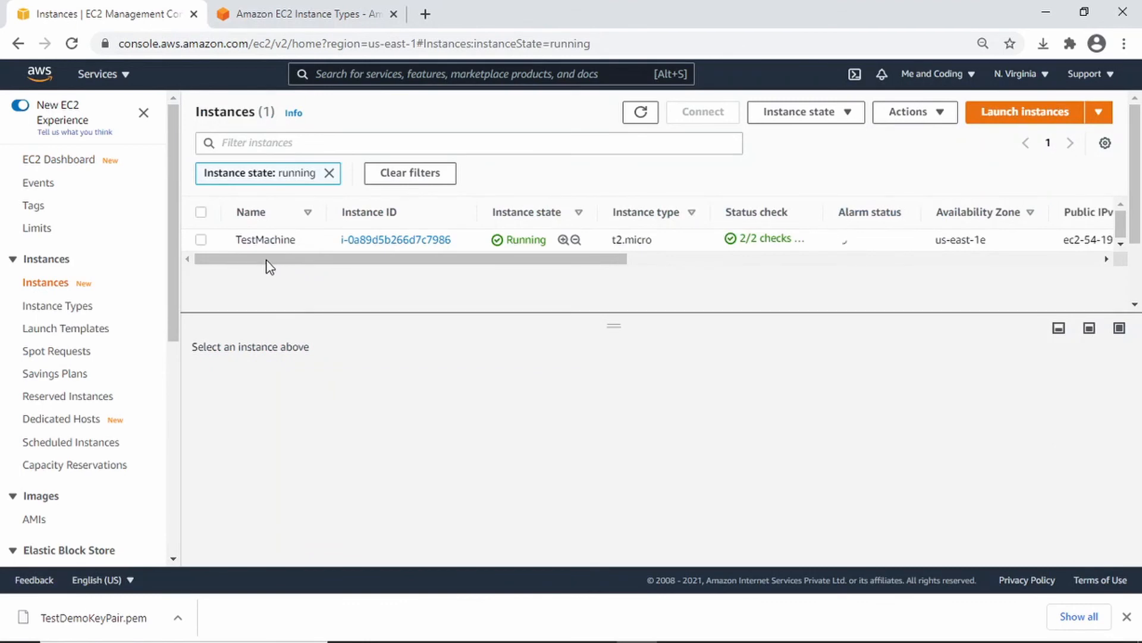
- Terminate the TestMachine instance and check its instance state in the instances list
click(201, 240)
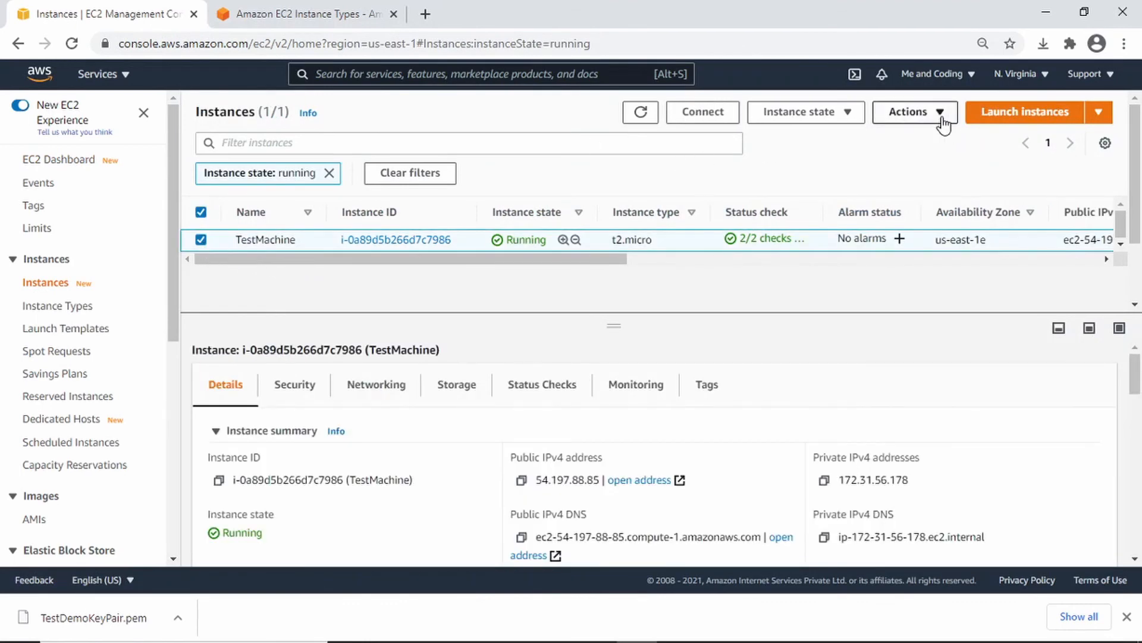
click(826, 119)
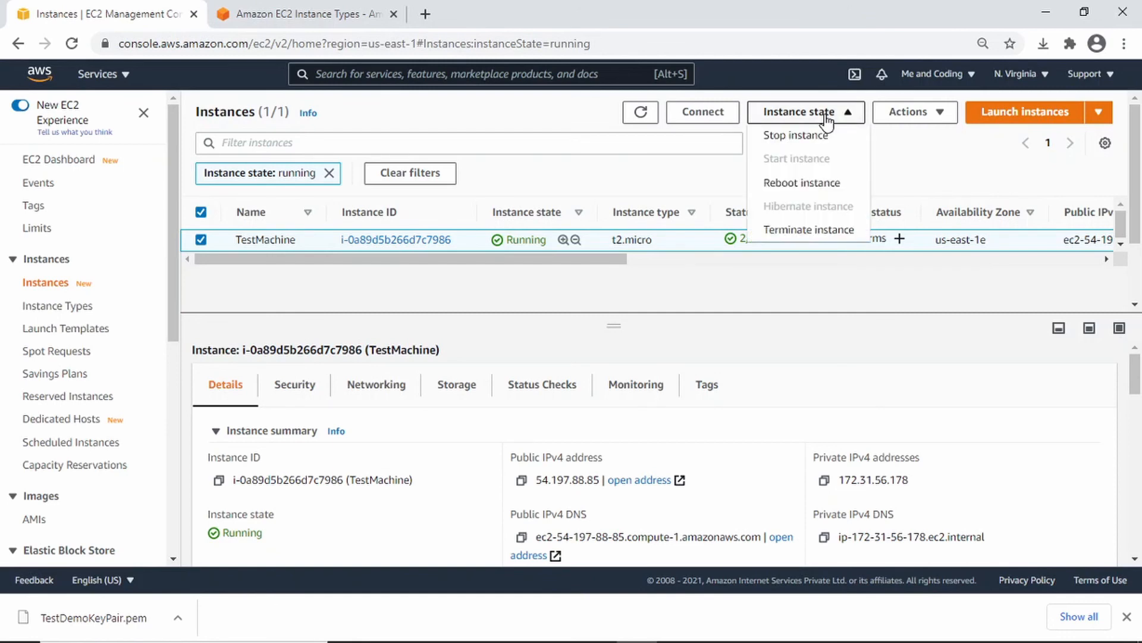
click(831, 232)
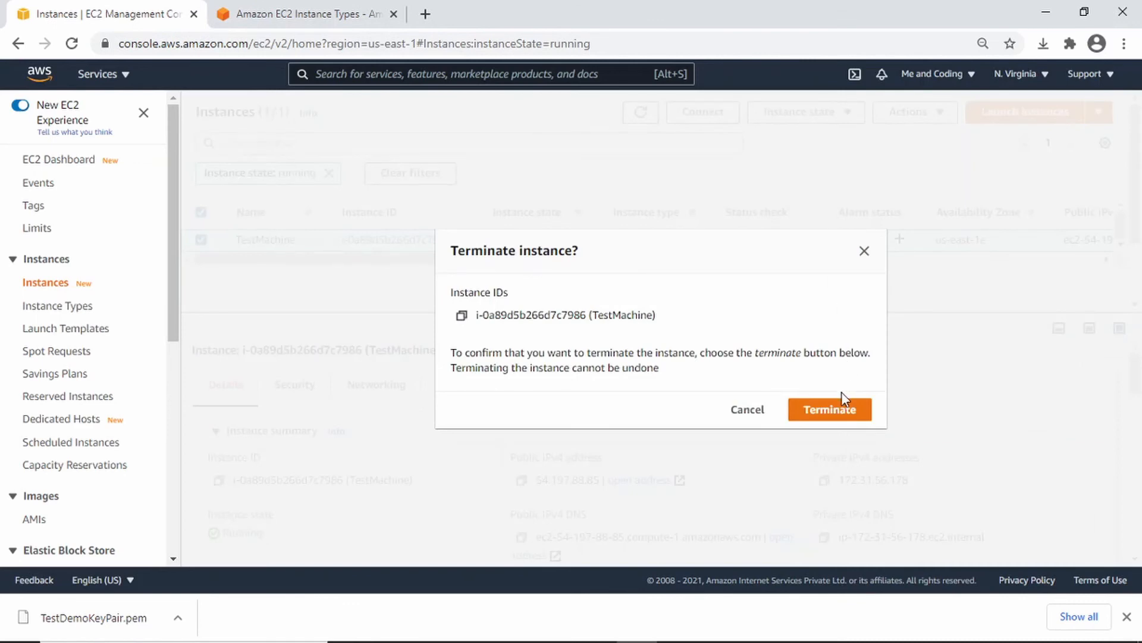
click(841, 410)
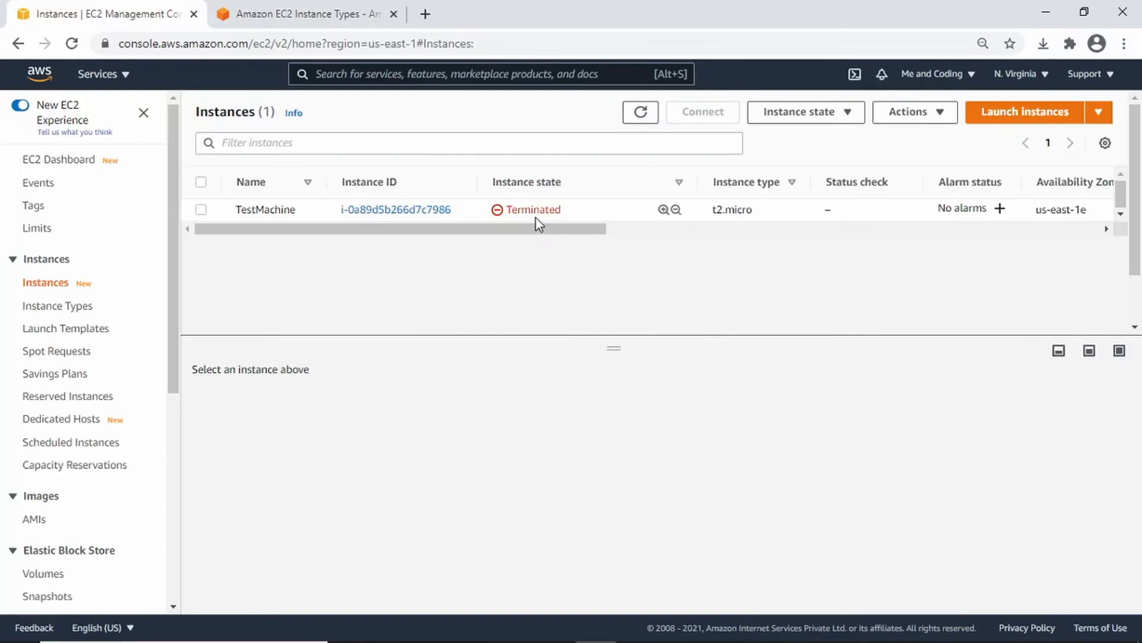
double_click(535, 212)
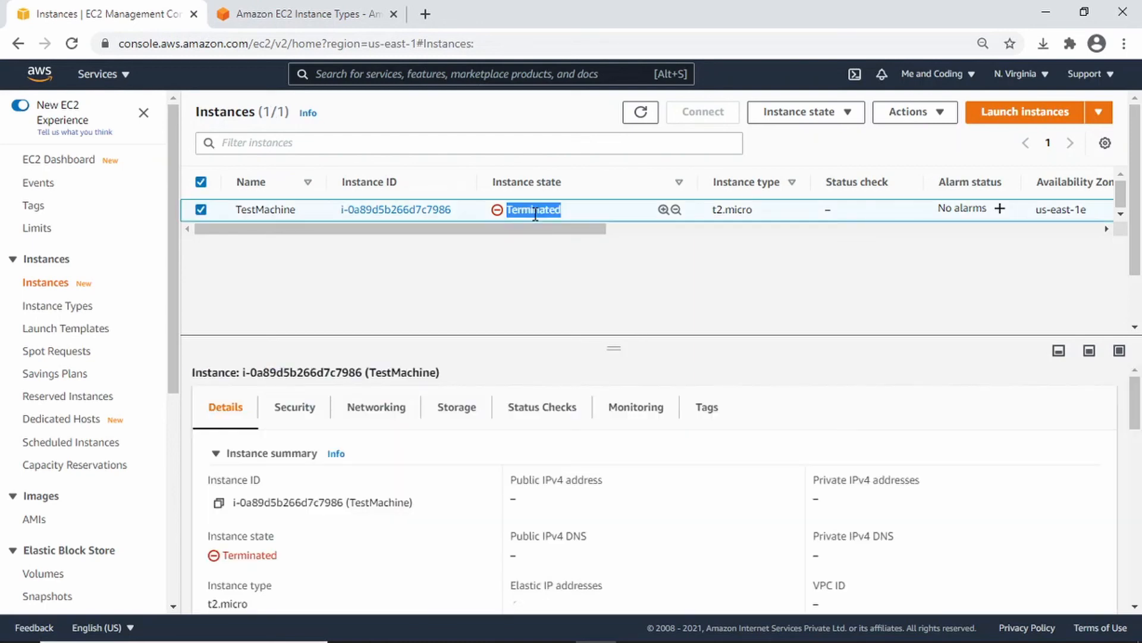